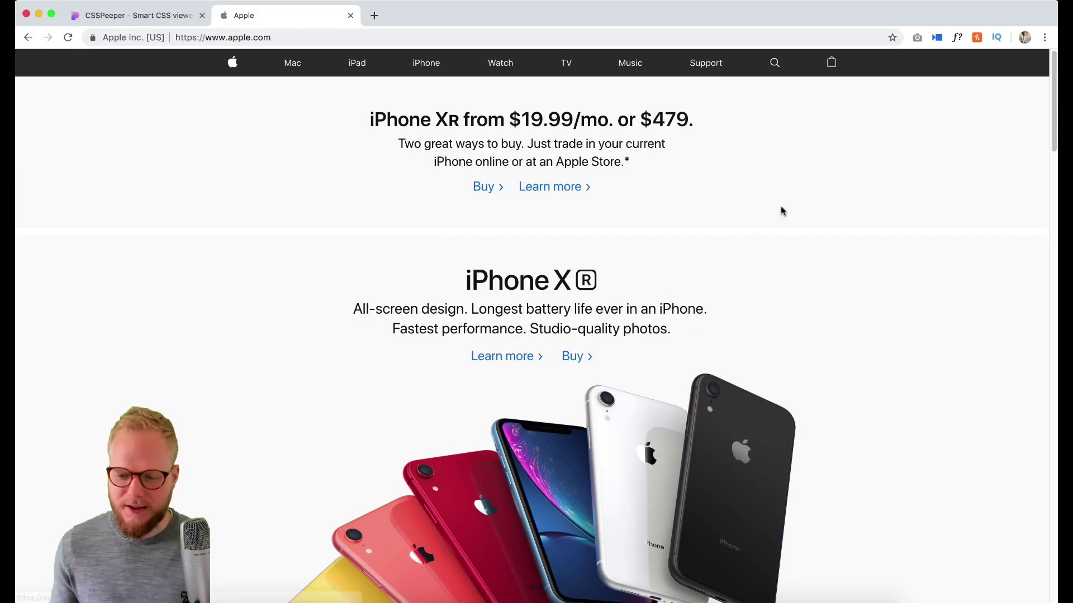
Open DevTools on the iPhone XR link, enlarge the panel, and select the $19.99/mo. price span.
right_click(636, 309)
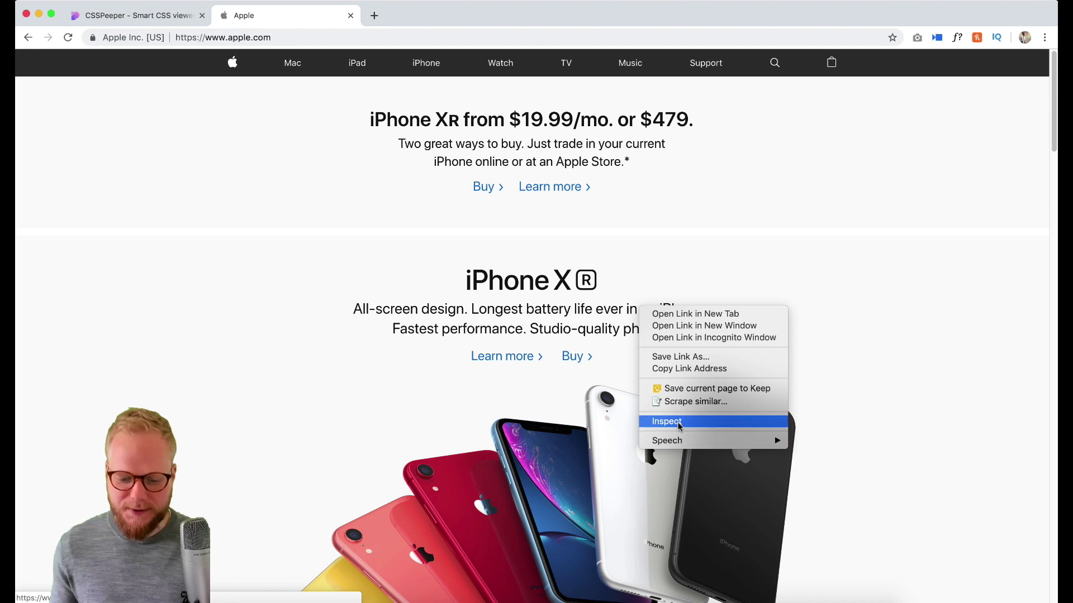
click(677, 423)
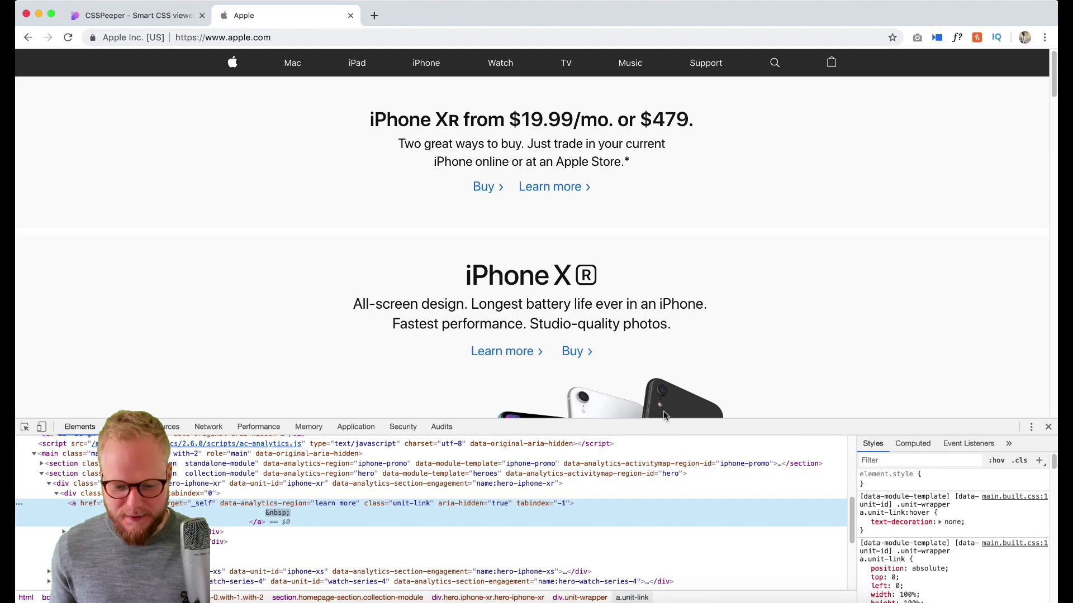
drag(662, 410, 662, 385)
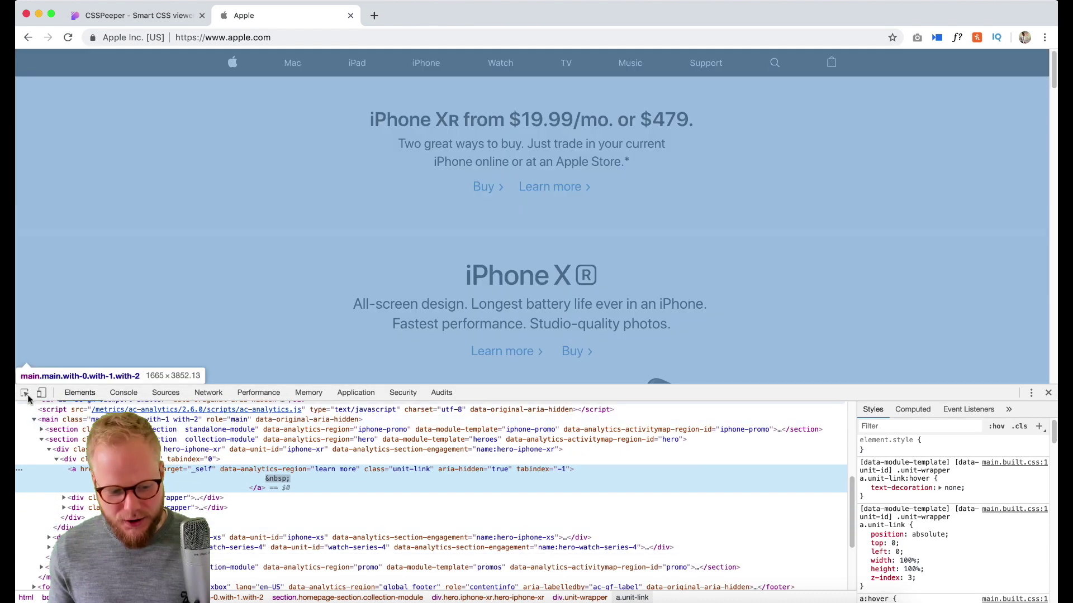
click(25, 392)
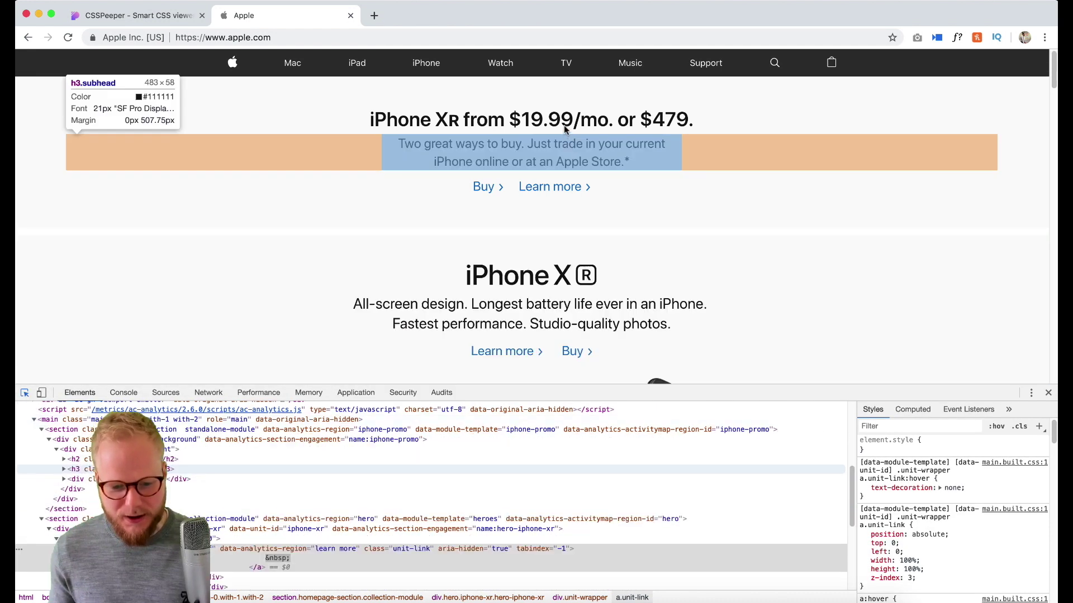
click(564, 123)
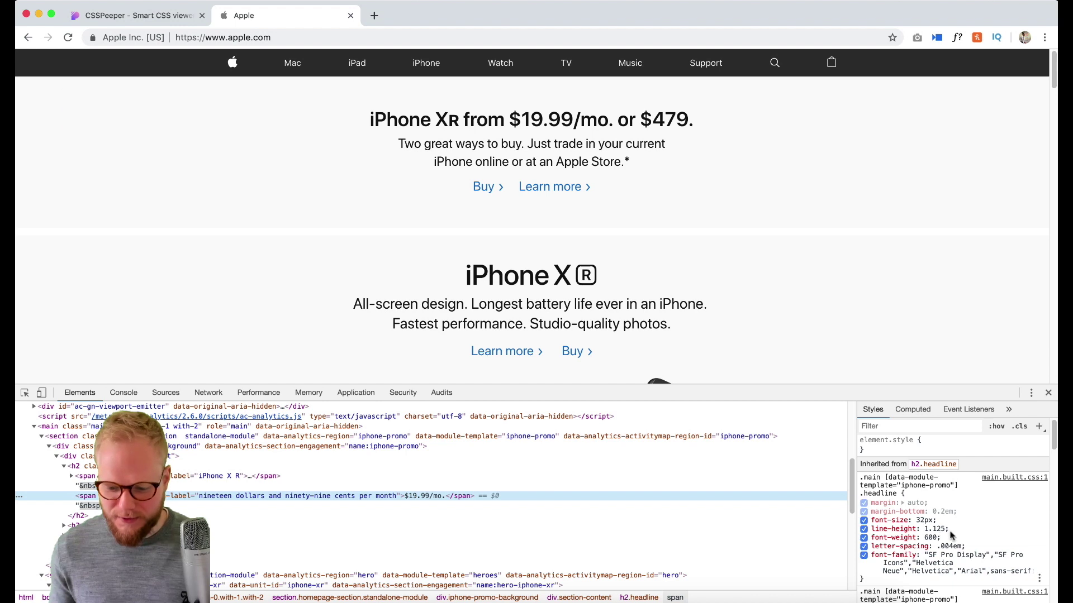
scroll(951, 535, down, 2)
scroll(930, 523, up, 2)
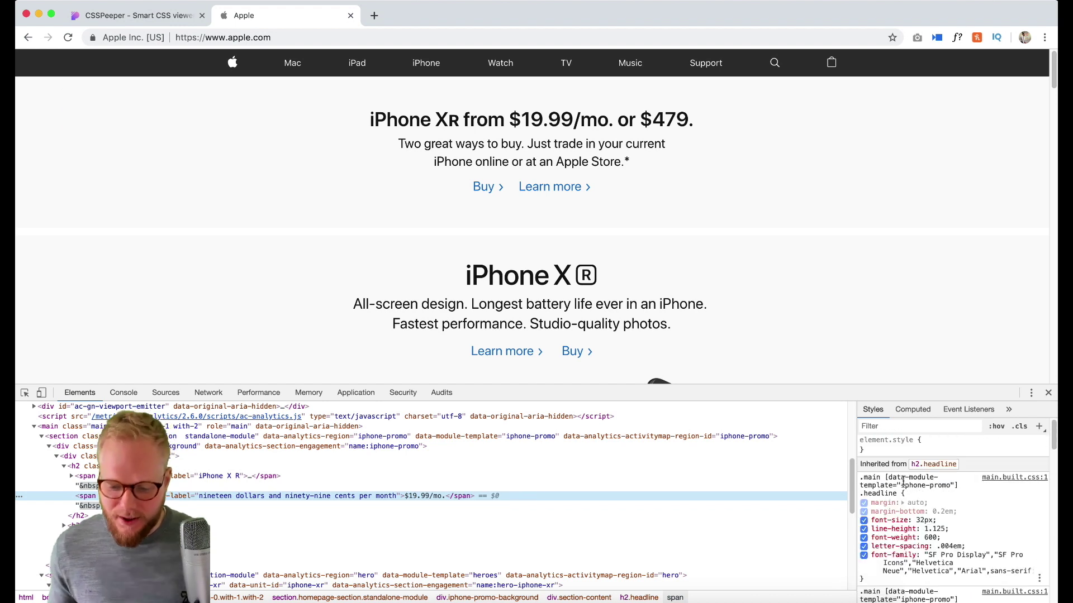
Preview the headline at 33px up to 46px and weight 900, then revert to 32px and 600.
click(925, 520)
key(Up)
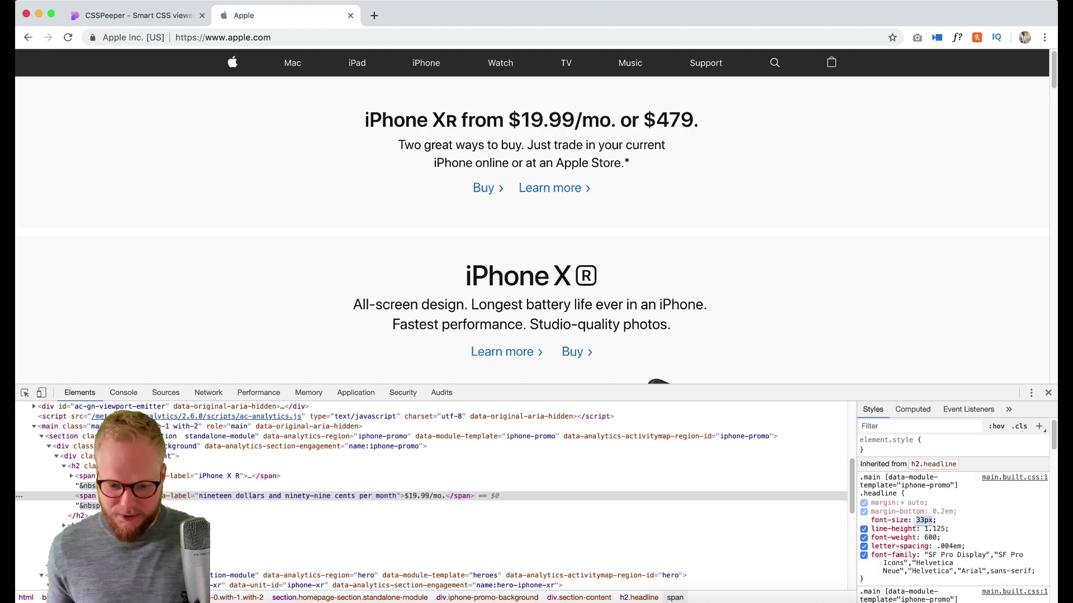
key(Up)
key(Up)
key(Up)
key(Up)
key(Up)
key(Up)
key(Up)
key(Up)
key(Up)
key(Up)
key(Up)
key(Up)
key(Up)
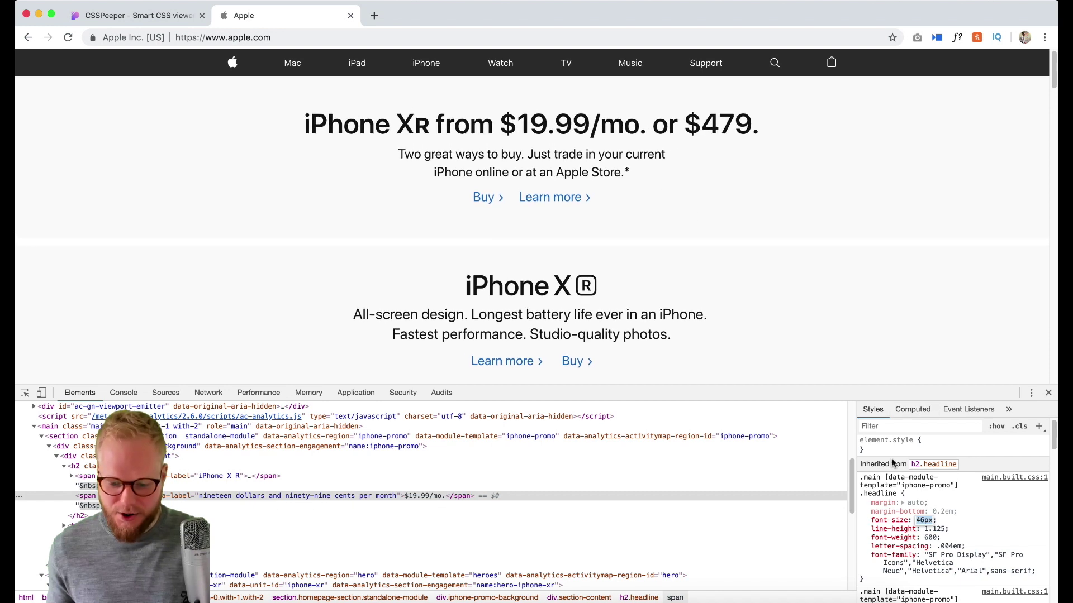
key(Escape)
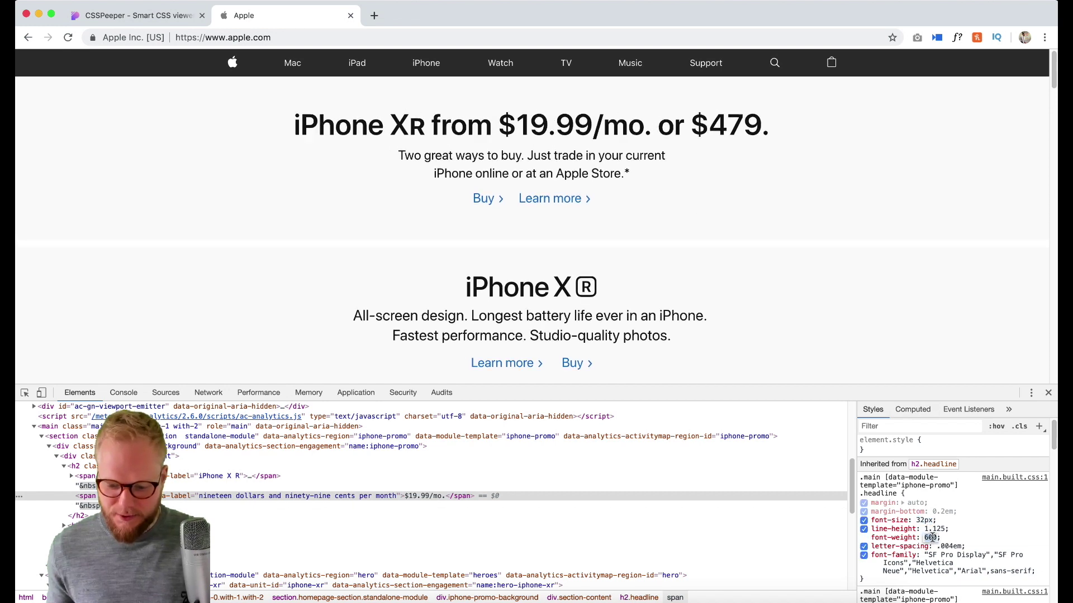
text(900)
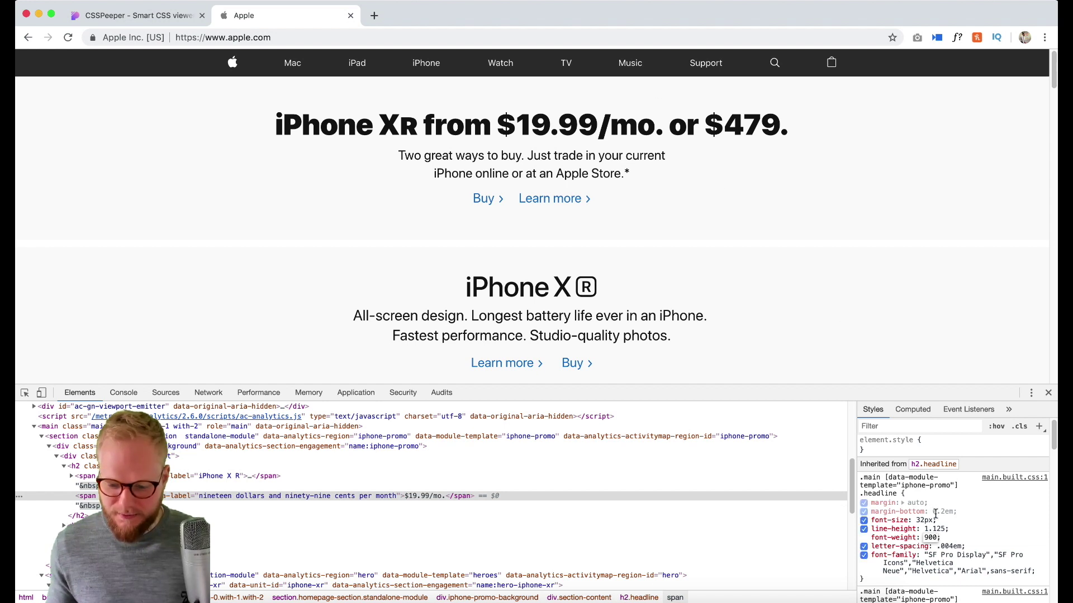
key(Escape)
Start adding a background property to the headline rule, discard it, and close DevTools.
click(944, 539)
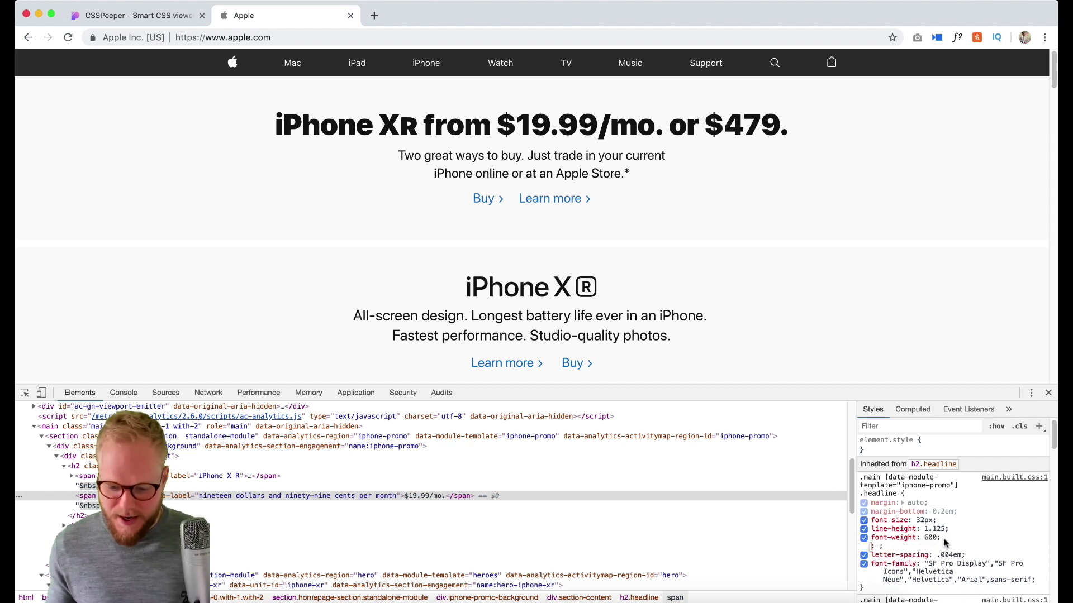
text(baxkground-)
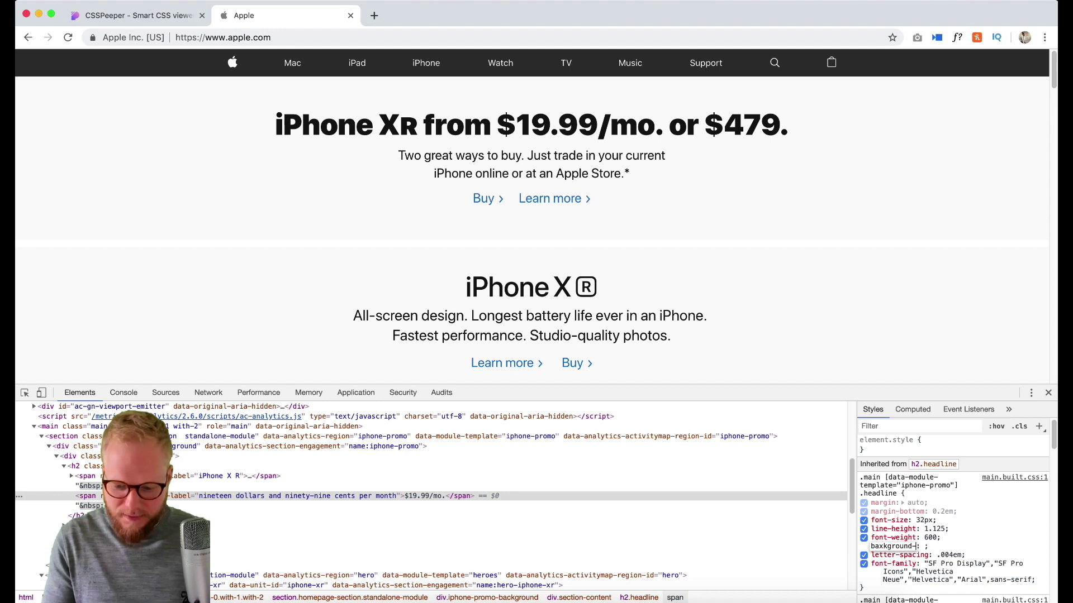
key(BackSpace)
text(c)
key(Escape)
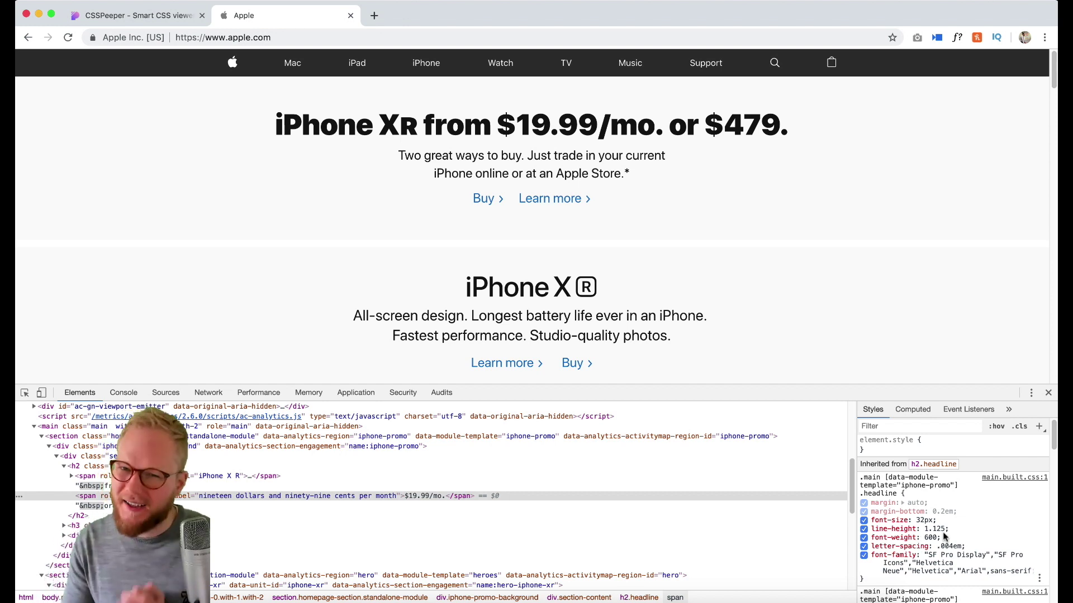
key(super+alt+i)
Return to the Apple tab and launch CSS Peeper on apple.com.
click(161, 17)
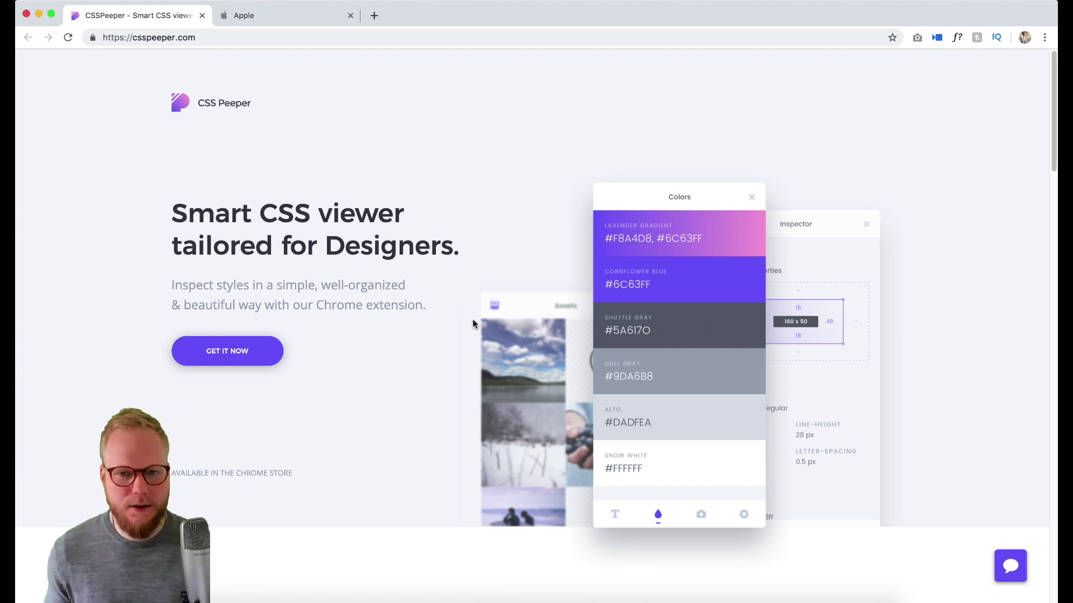
click(263, 17)
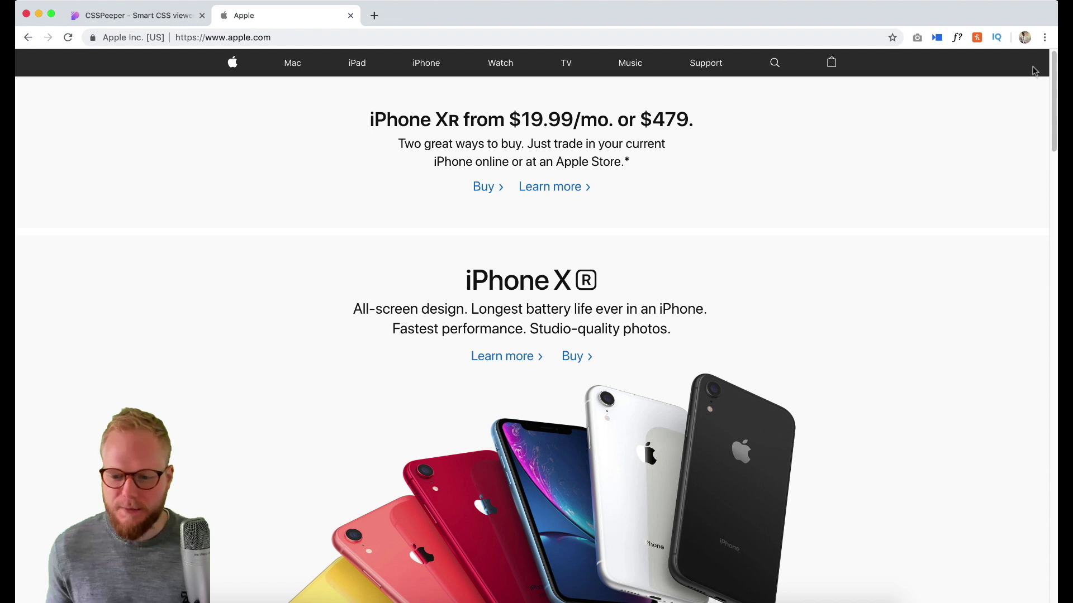
click(1044, 37)
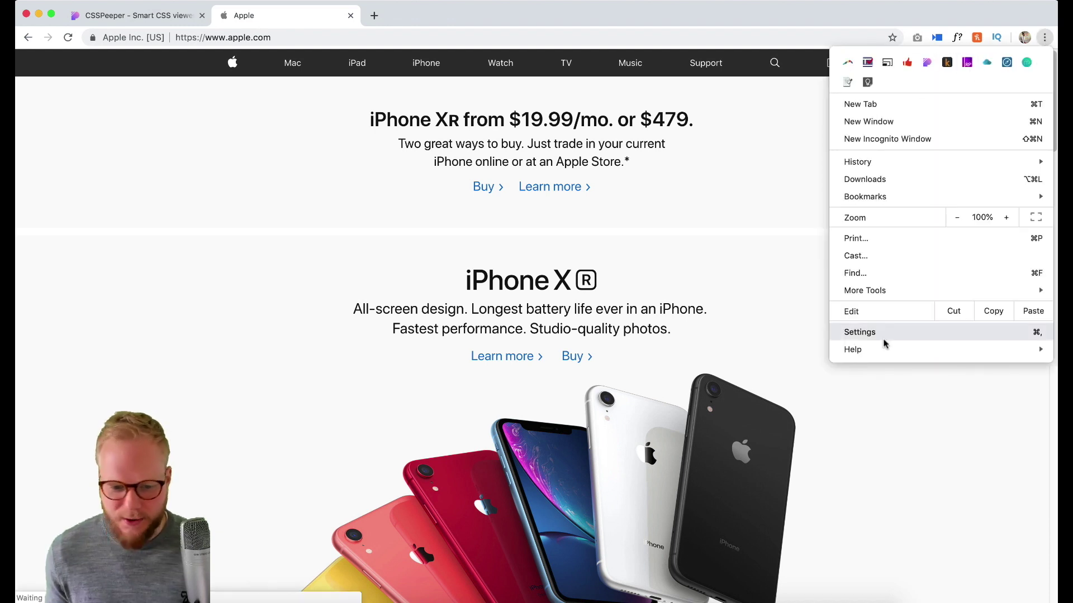
click(773, 383)
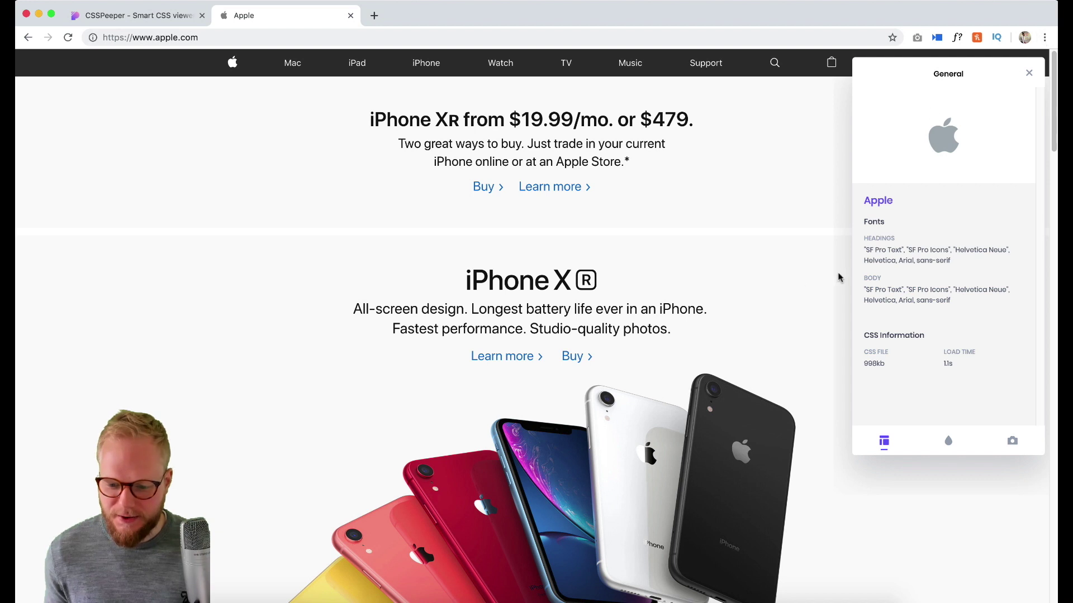
Scroll the General panel and select the heading and body font lists.
scroll(816, 282, down, 2)
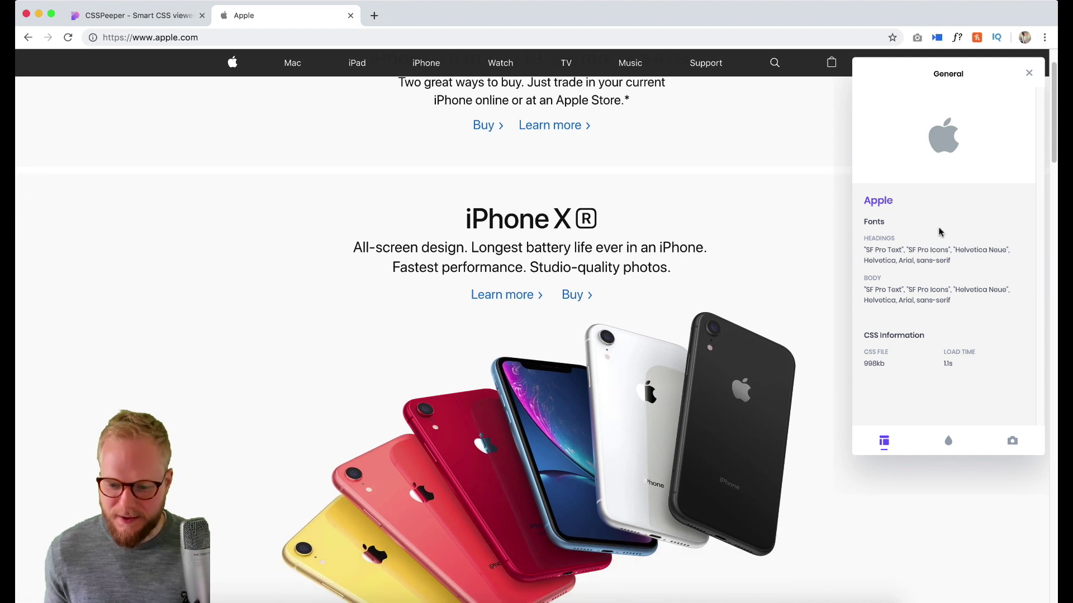
scroll(709, 230, down, 2)
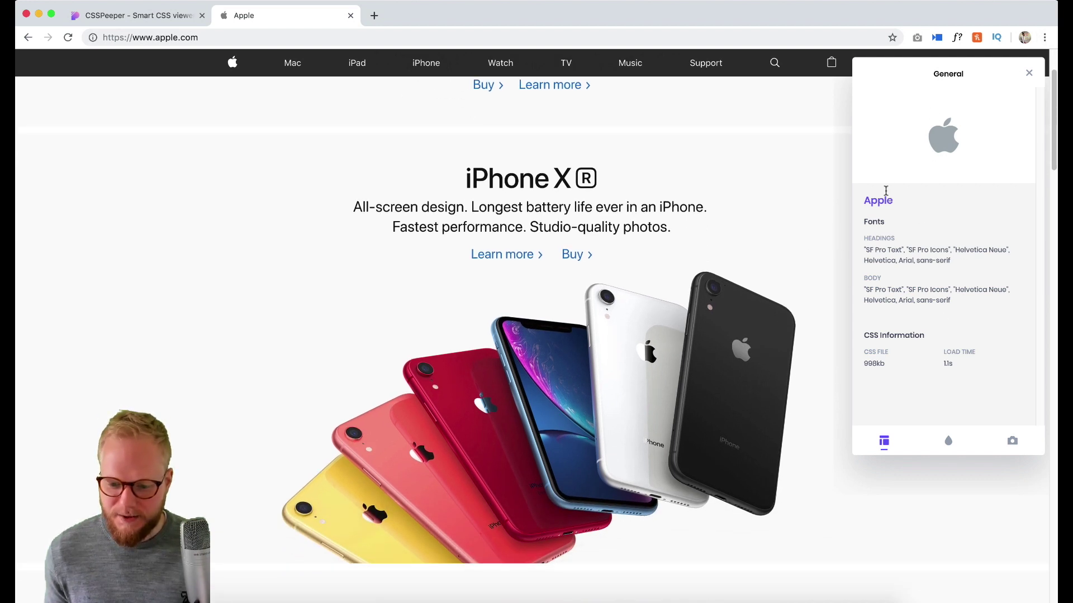
drag(865, 250, 959, 332)
click(861, 293)
double_click(872, 278)
click(873, 360)
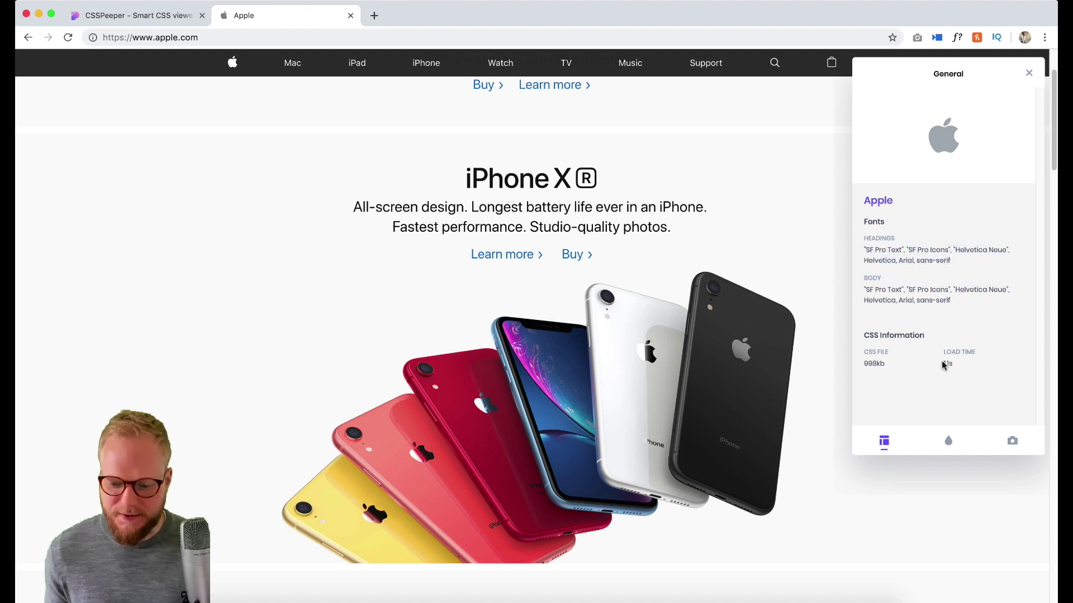
Show apple.com's colour palette and scroll through the swatches.
click(948, 442)
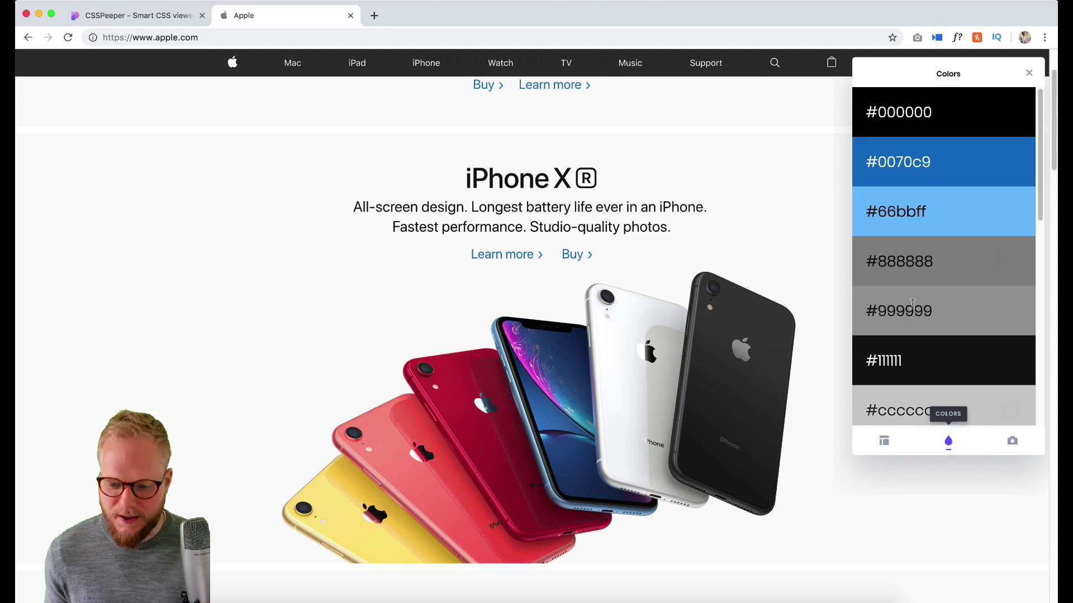
scroll(940, 211, down, 5)
scroll(929, 195, up, 2)
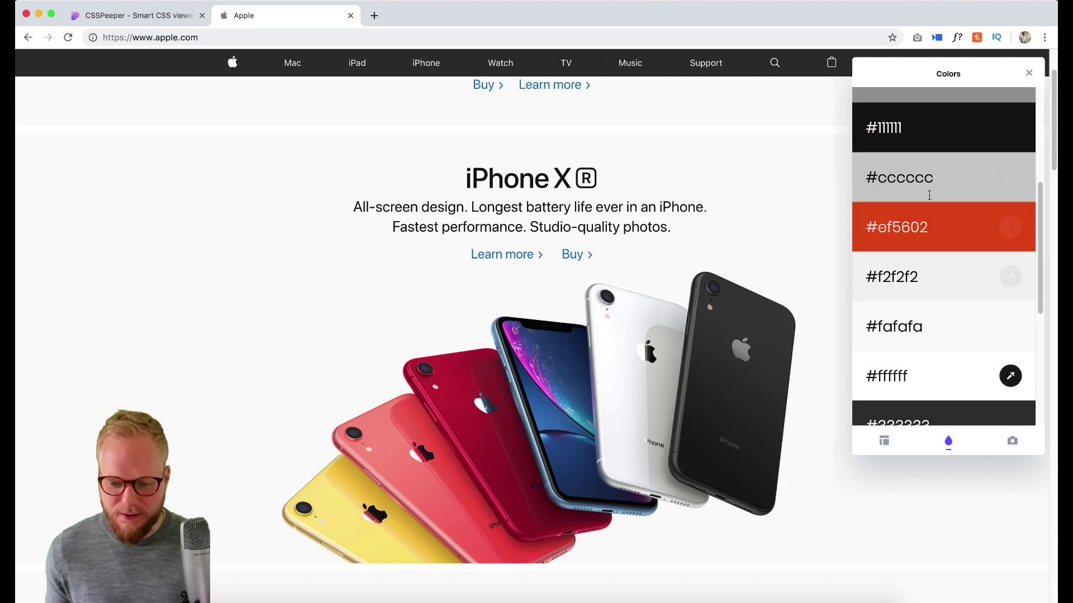
scroll(929, 195, up, 3)
scroll(682, 232, down, 15)
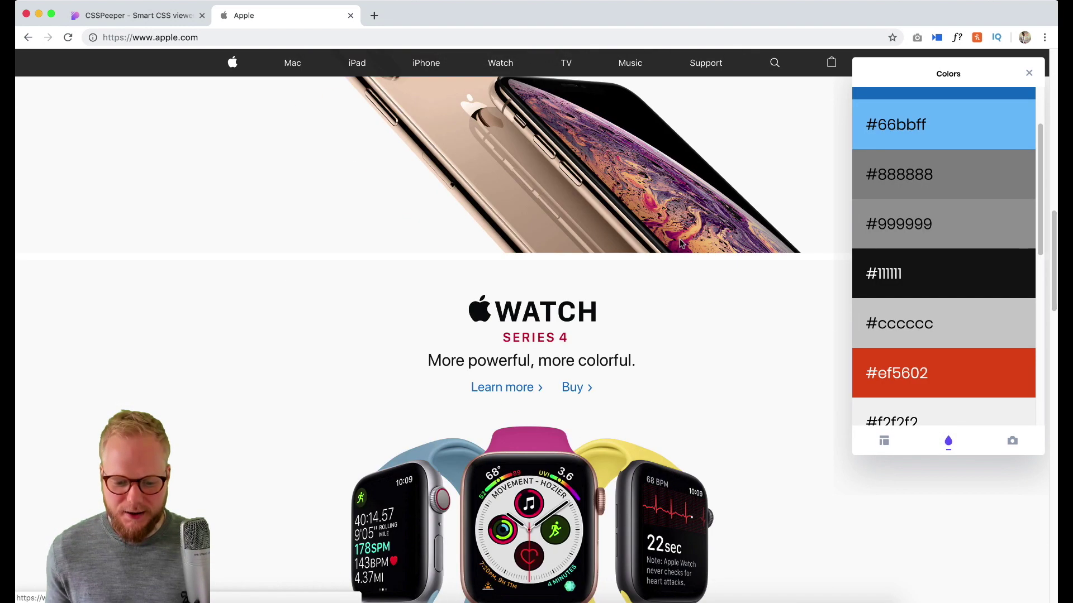
scroll(681, 243, down, 3)
Inspect the Apple Watch Learn more link, then the iPadOS See the preview link (.more).
click(529, 193)
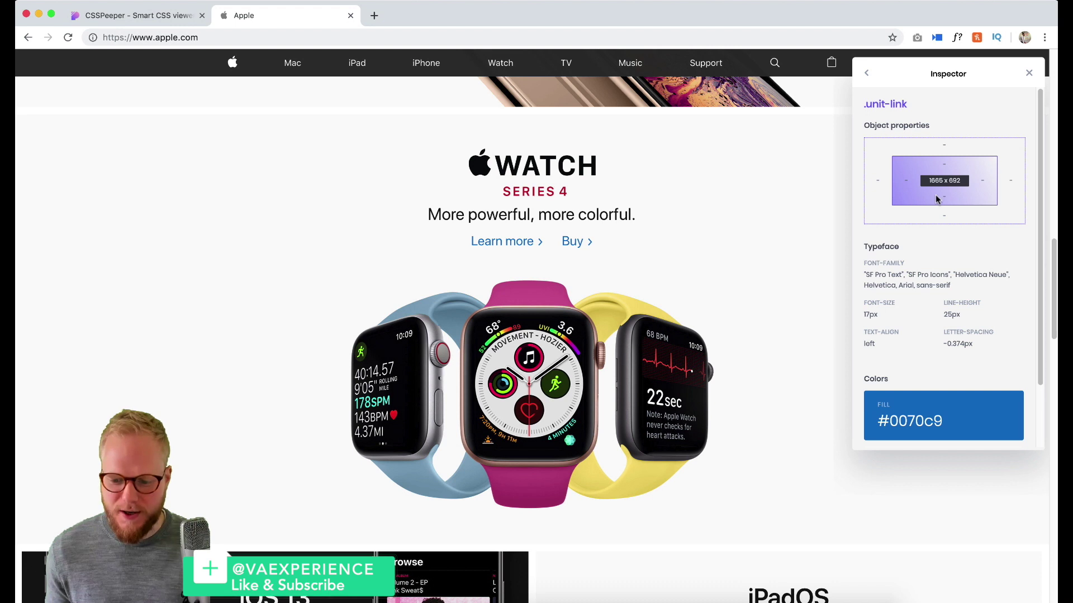
scroll(941, 369, down, 5)
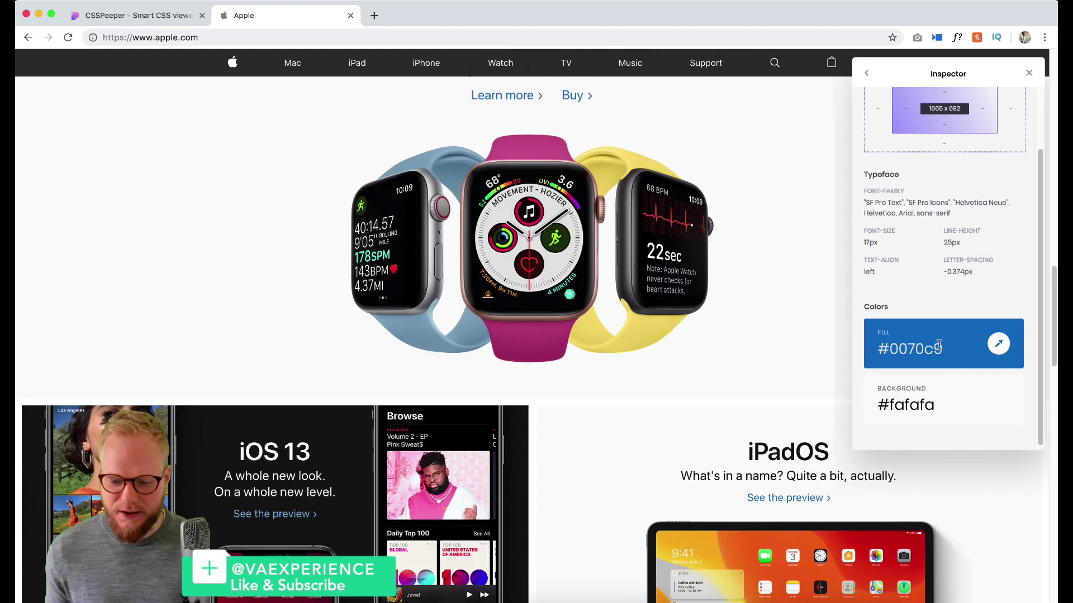
scroll(939, 344, up, 3)
scroll(732, 204, up, 1)
scroll(754, 279, down, 4)
click(784, 379)
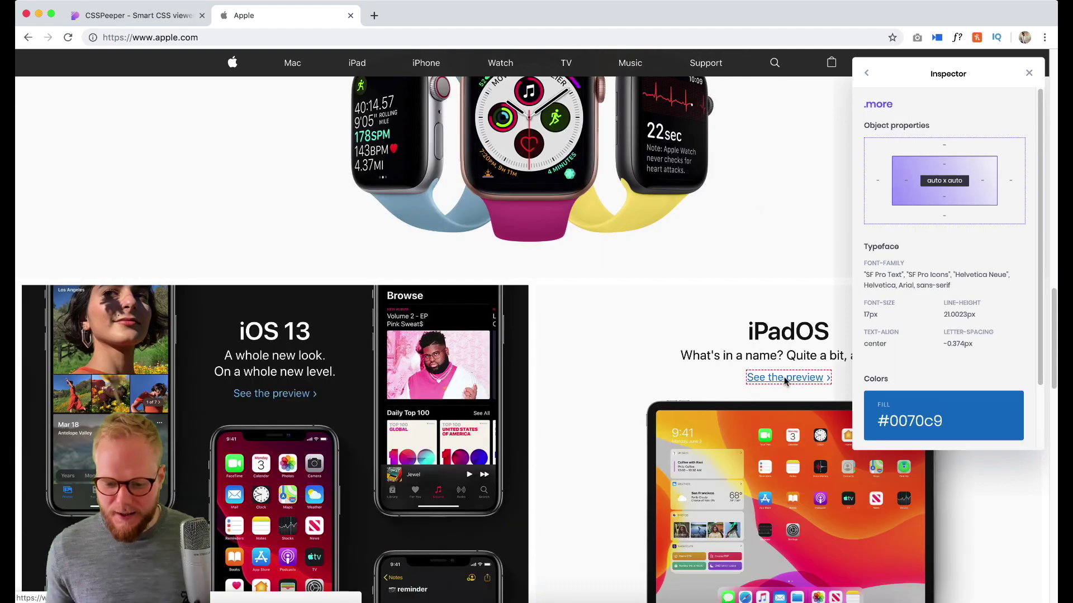
Load blog.vaexperience.com in place of apple.com.
click(264, 40)
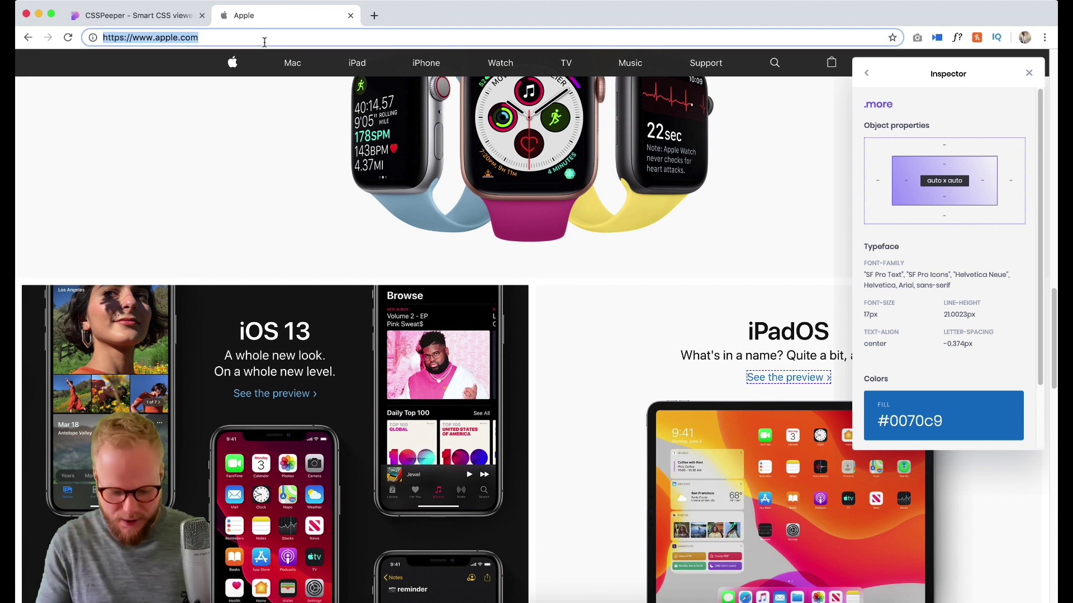
text(blog.vaexperience)
key(Return)
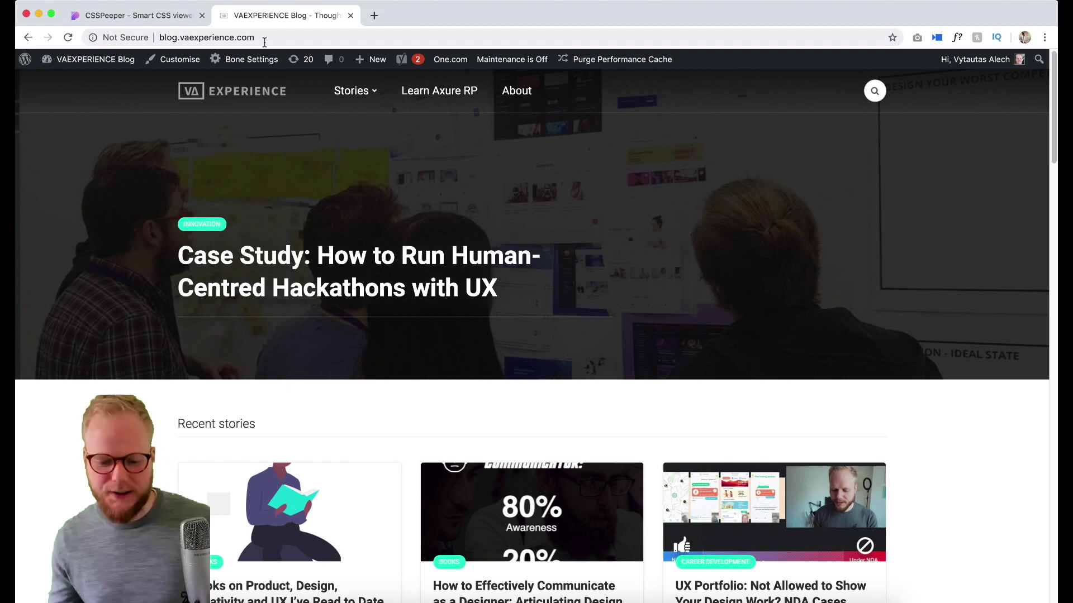
Launch CSS Peeper on the blog to show its Roboto and Arial font overview.
click(1045, 38)
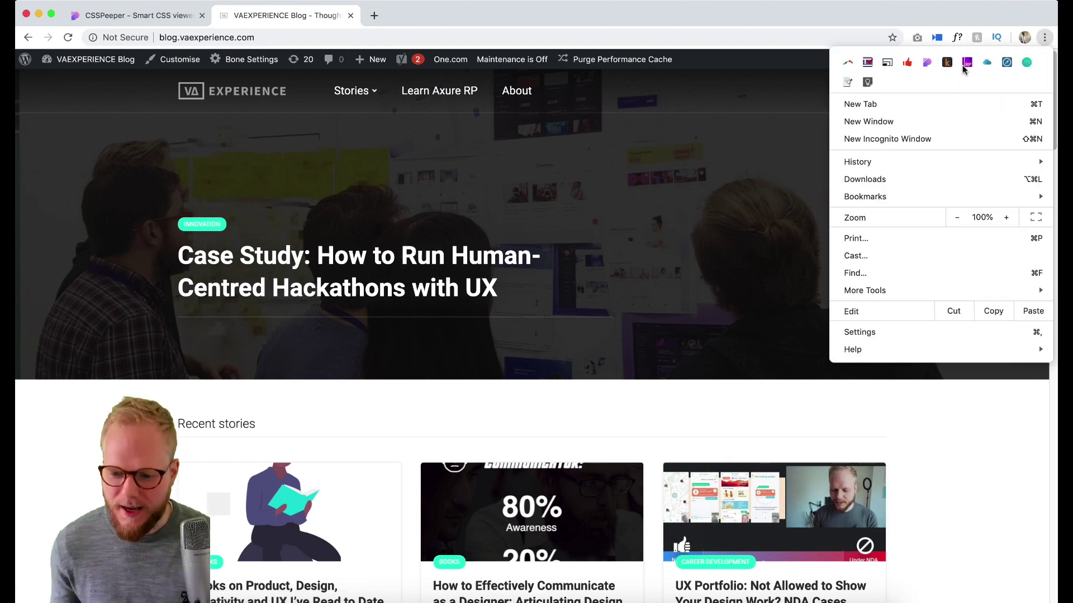
click(927, 62)
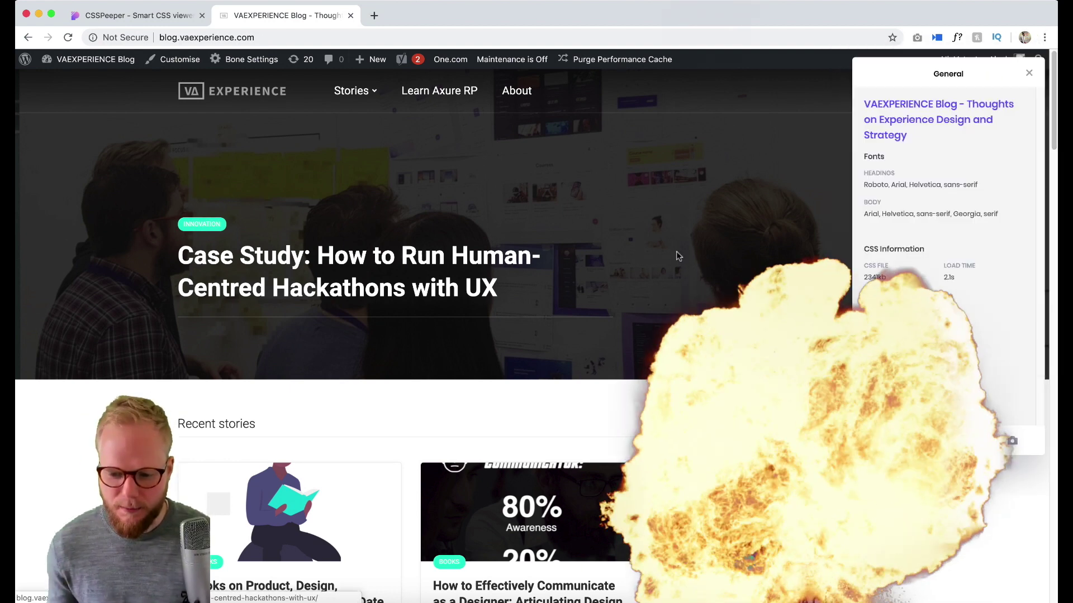
scroll(593, 336, down, 1)
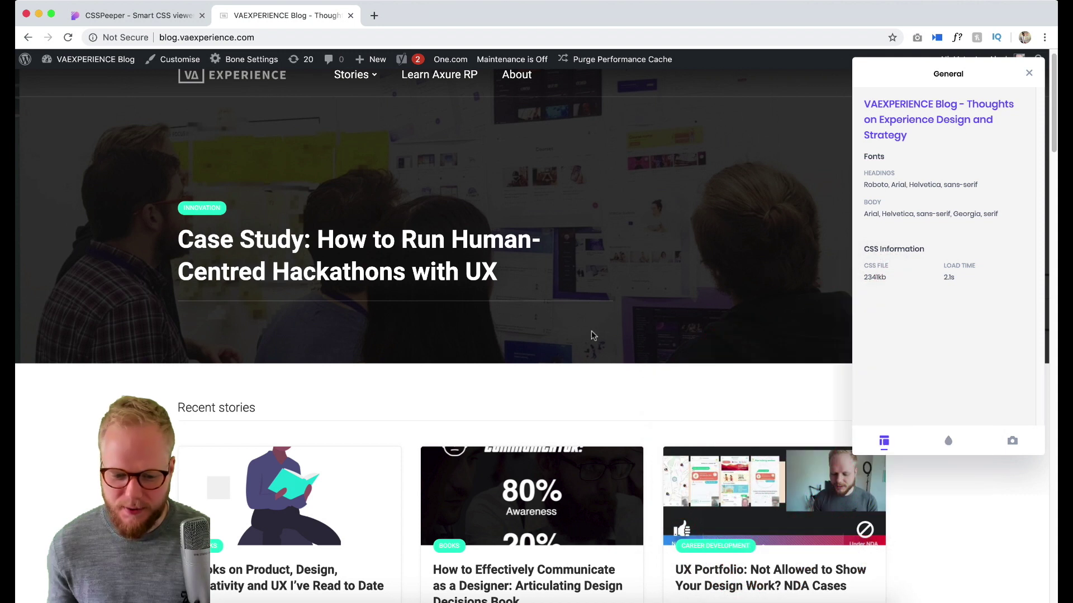
Inspect the blog's hero article link and scroll through its styles.
click(482, 250)
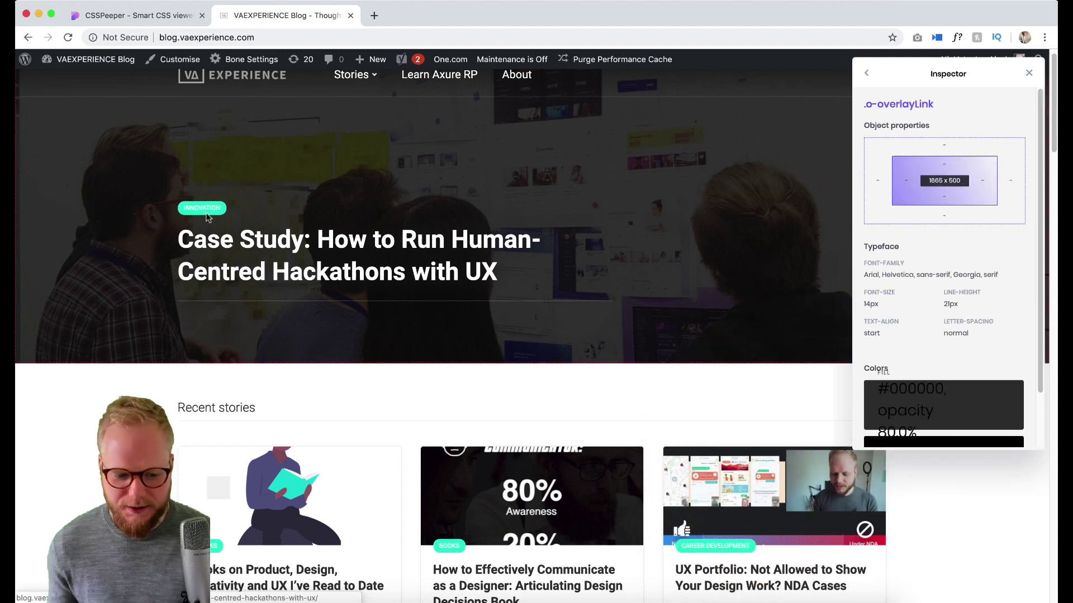
scroll(941, 354, down, 3)
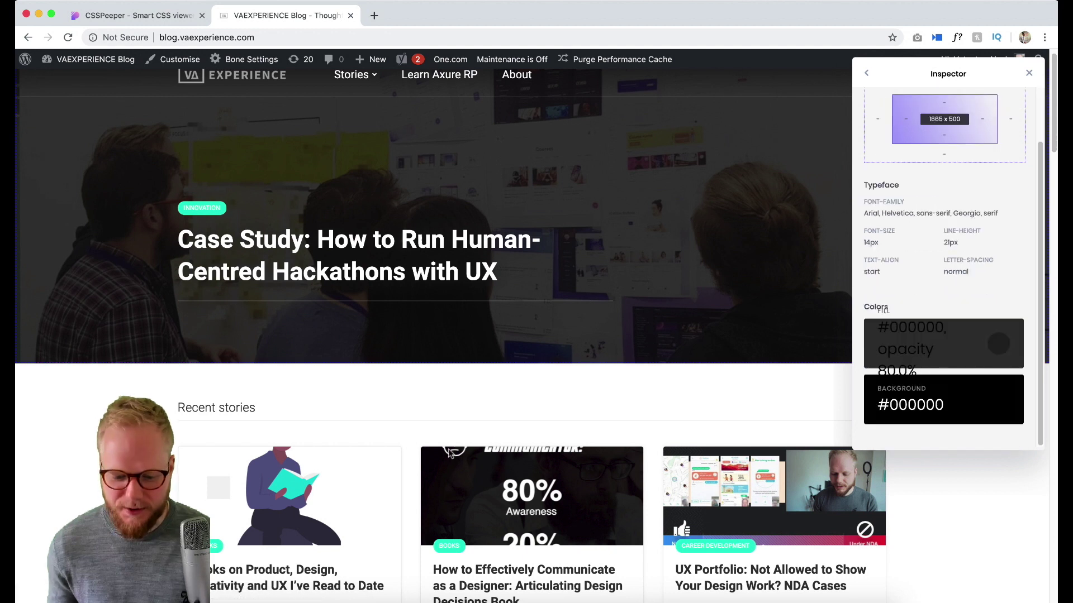
scroll(961, 335, down, 1)
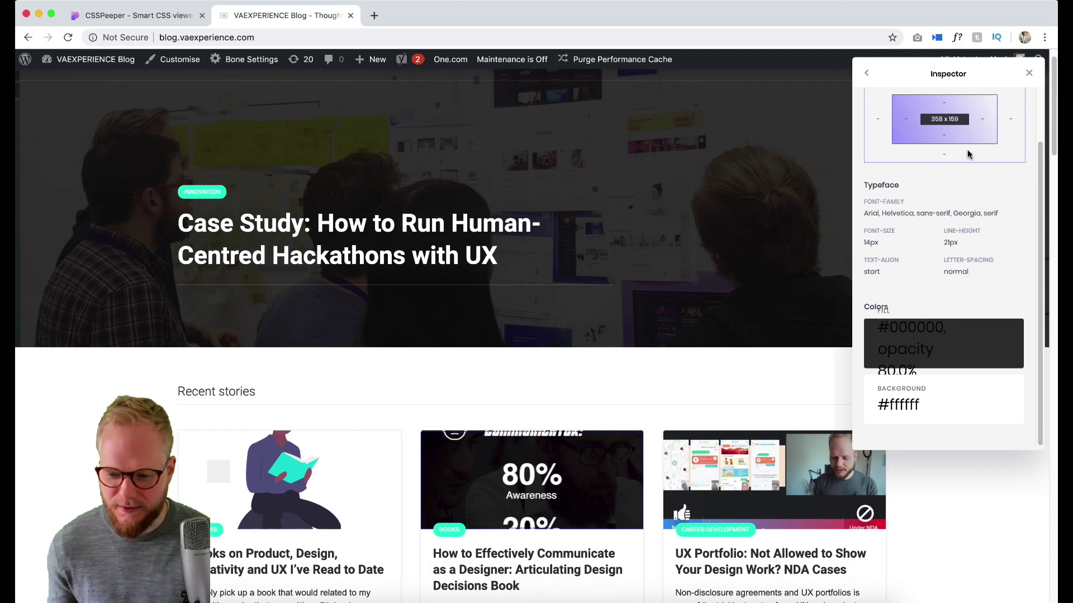
Back on the overview, browse the blog's colour palette and copy #666666.
click(867, 73)
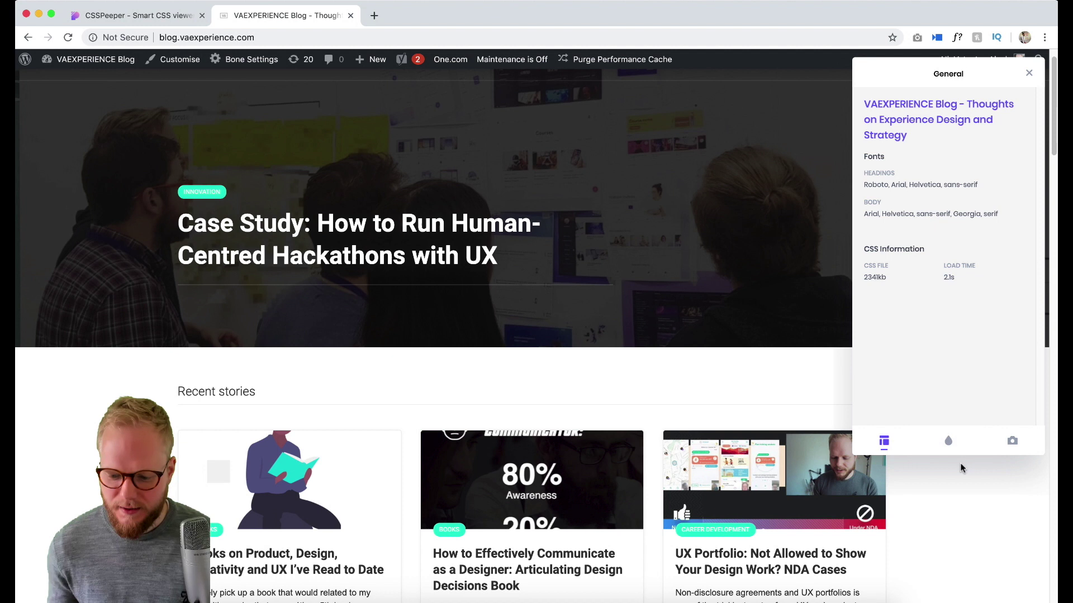
click(948, 442)
scroll(948, 193, down, 9)
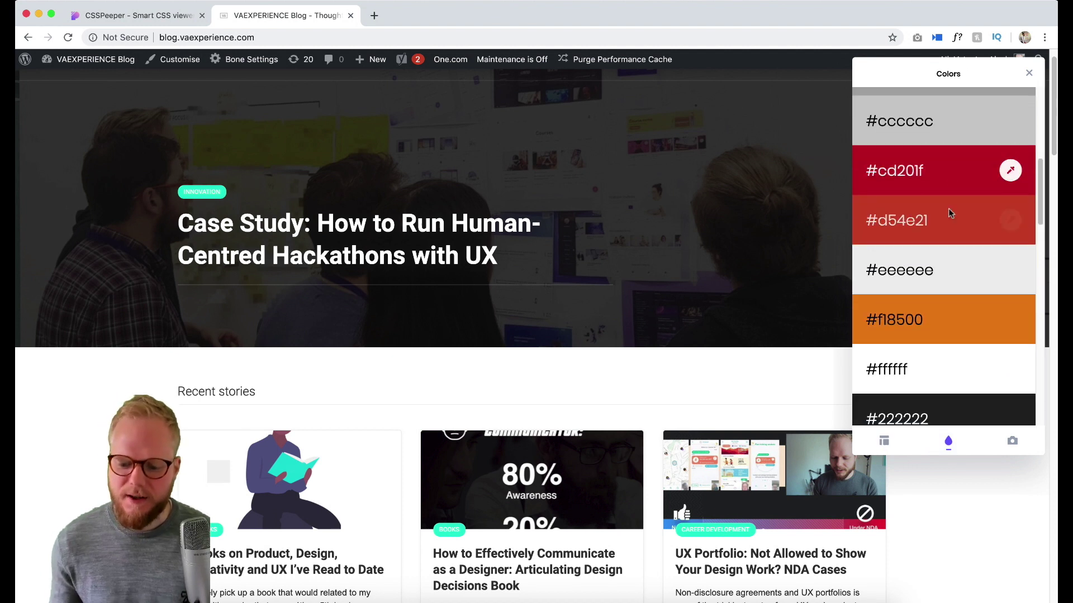
scroll(946, 242, down, 15)
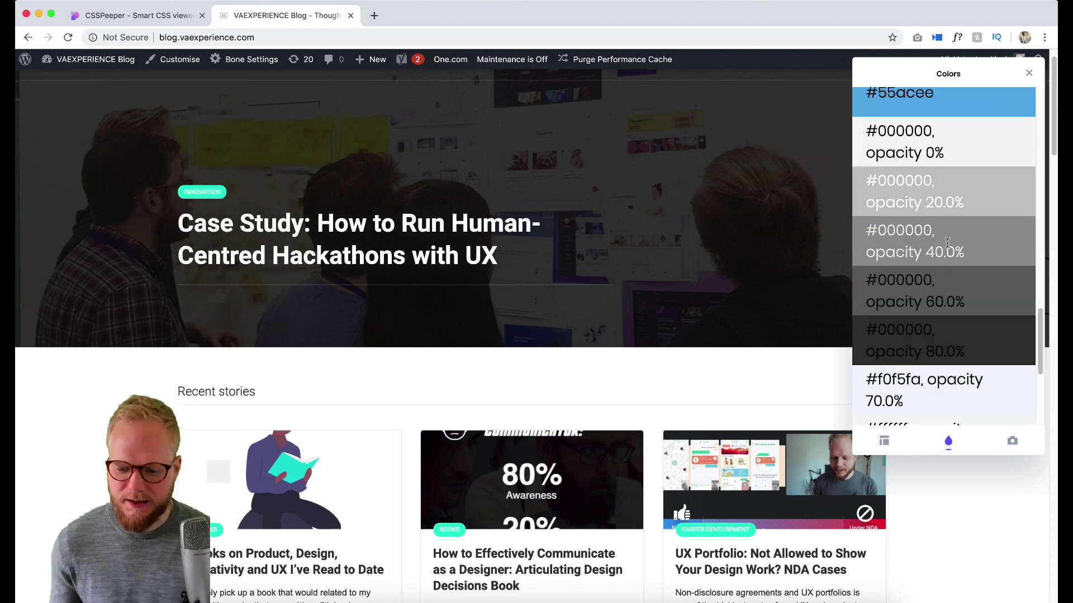
scroll(932, 247, down, 3)
scroll(934, 235, up, 20)
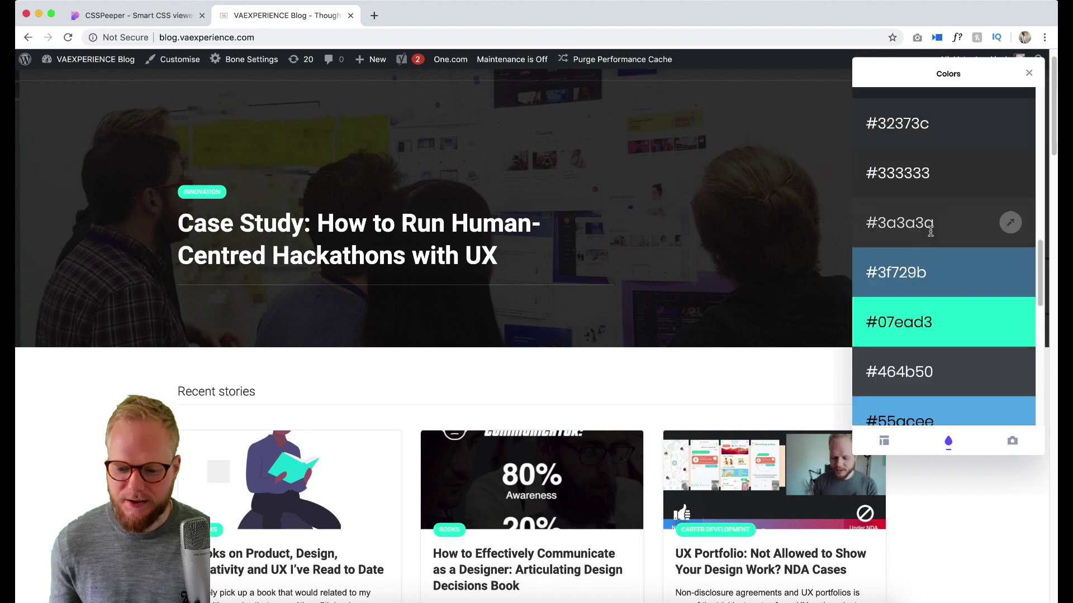
scroll(936, 228, up, 5)
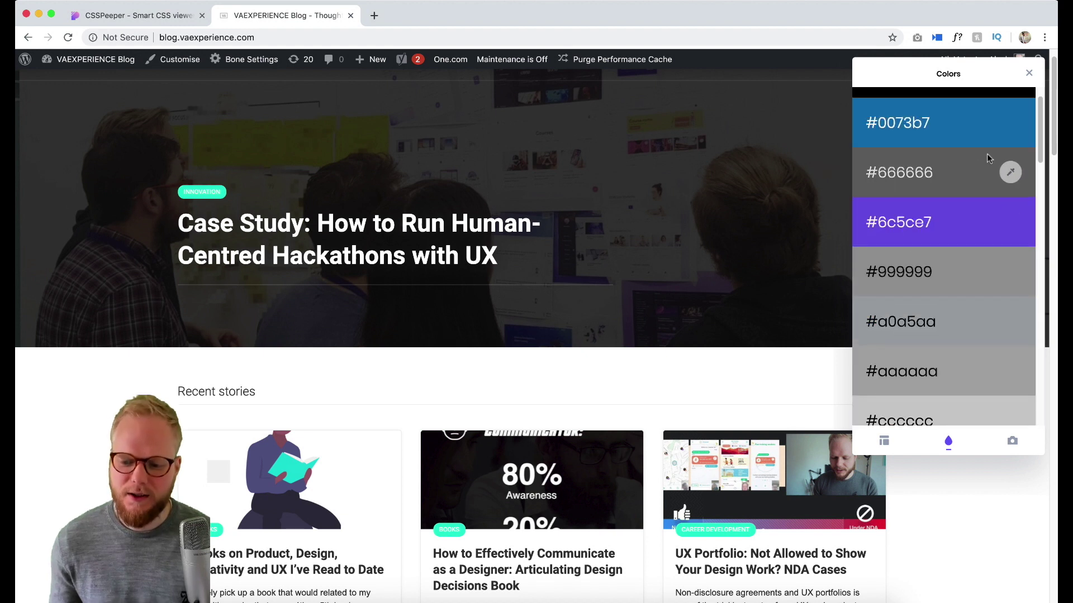
click(1008, 173)
Browse the blog's image thumbnails and Export All of them to an assets folder in Downloads.
click(1012, 440)
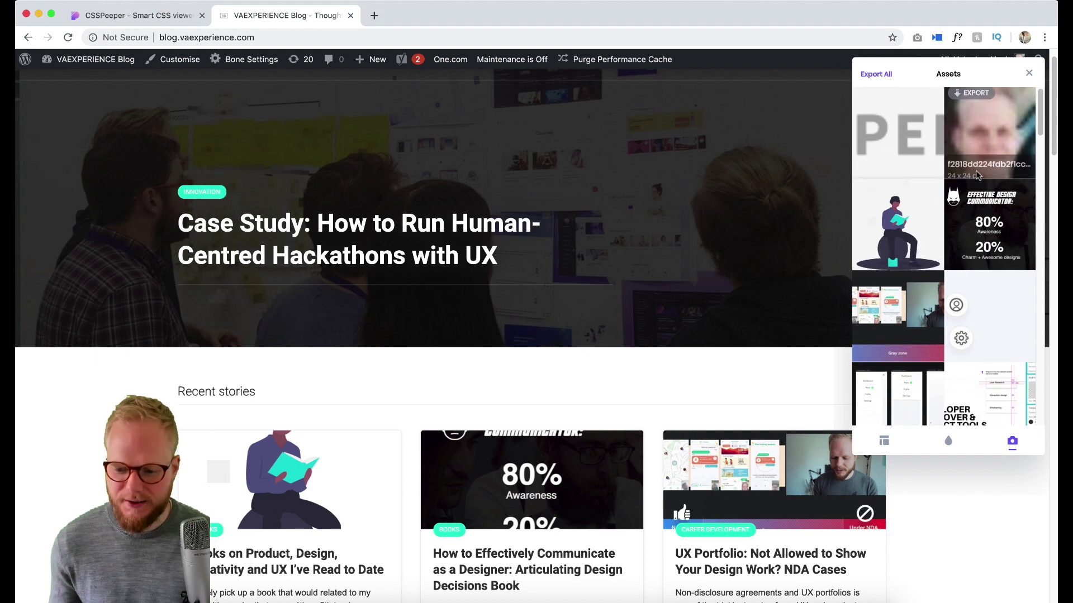
scroll(931, 329, down, 3)
scroll(930, 334, down, 6)
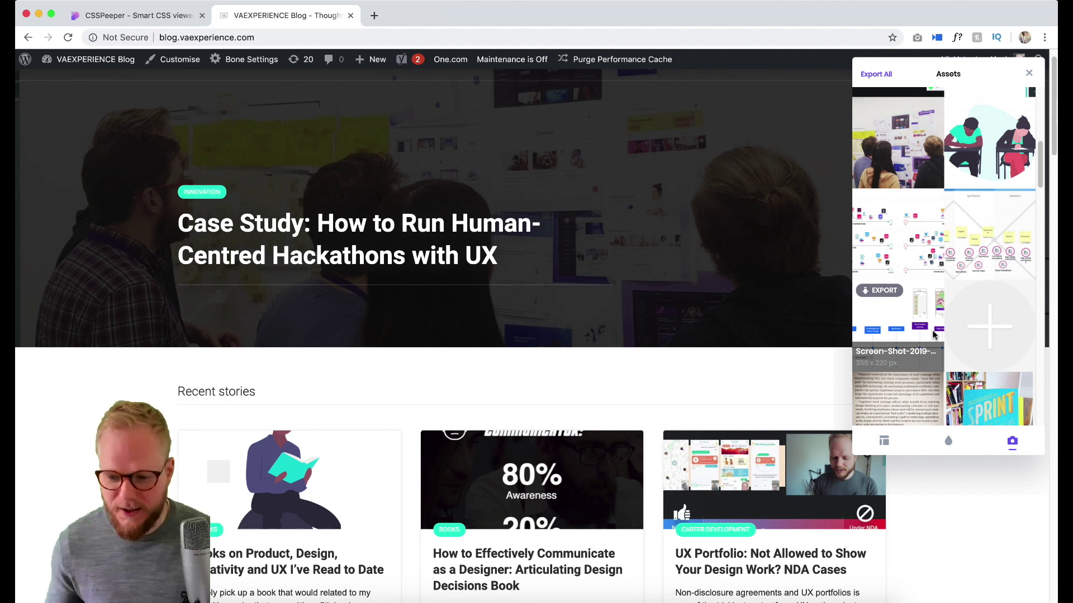
click(884, 76)
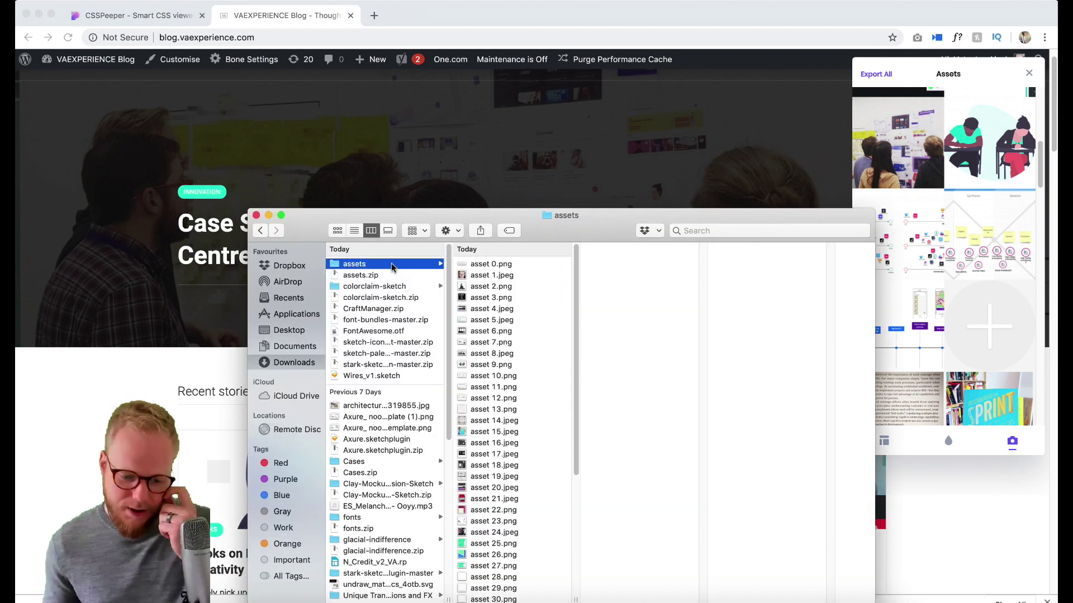
Preview asset 14.jpeg and asset 19.jpeg, then close the folder and return to csspeeper.com.
click(490, 277)
click(517, 423)
scroll(516, 424, down, 1)
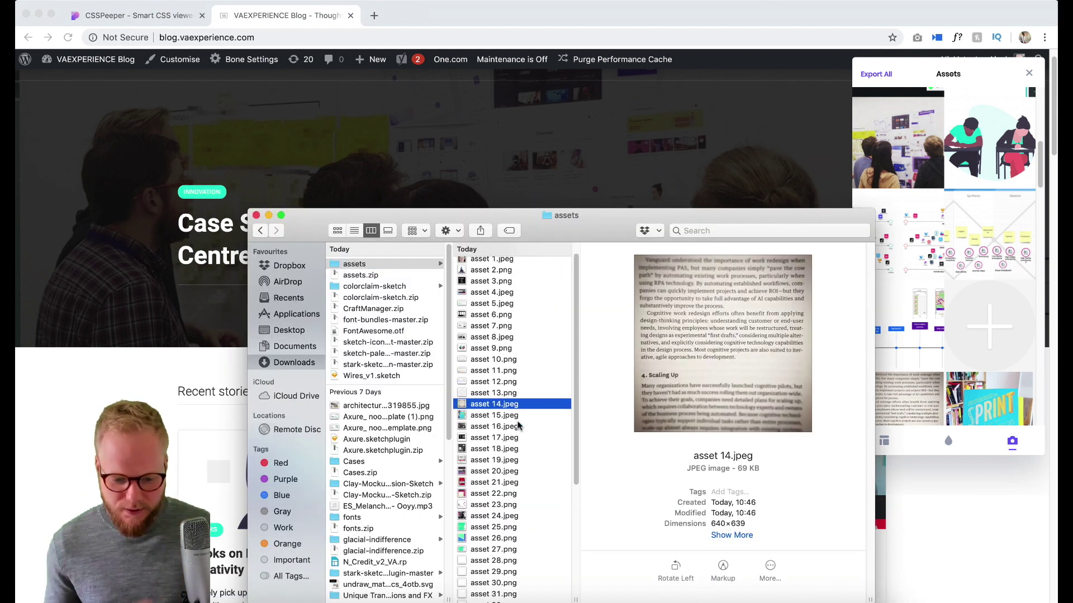
click(507, 428)
click(505, 461)
scroll(505, 468, down, 3)
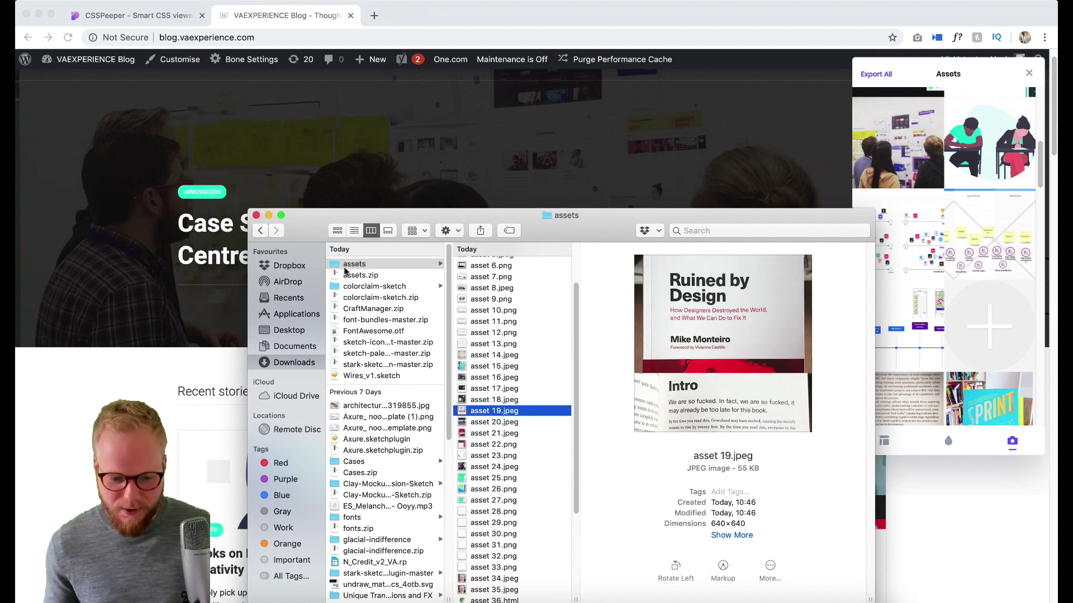
click(256, 215)
click(165, 16)
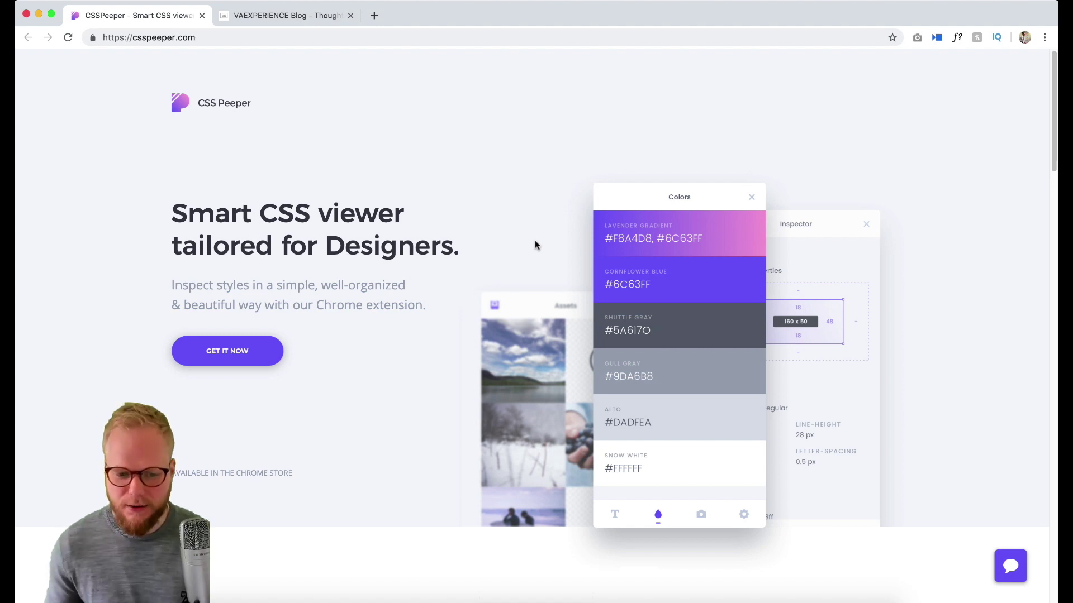
Launch CSS Peeper on csspeeper.com and scroll its font overview.
click(1045, 38)
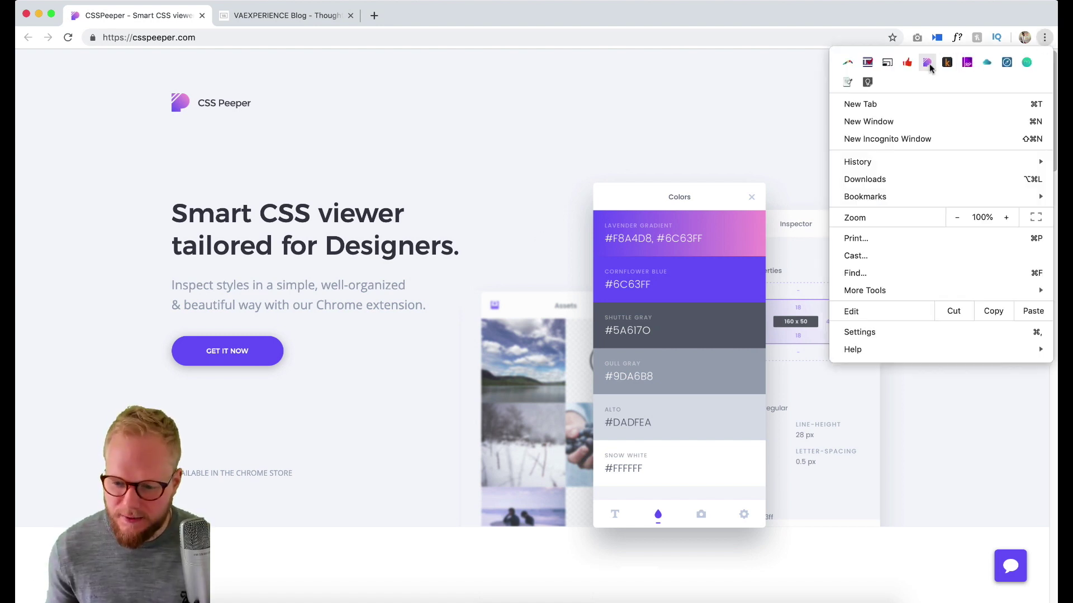
click(928, 63)
click(969, 417)
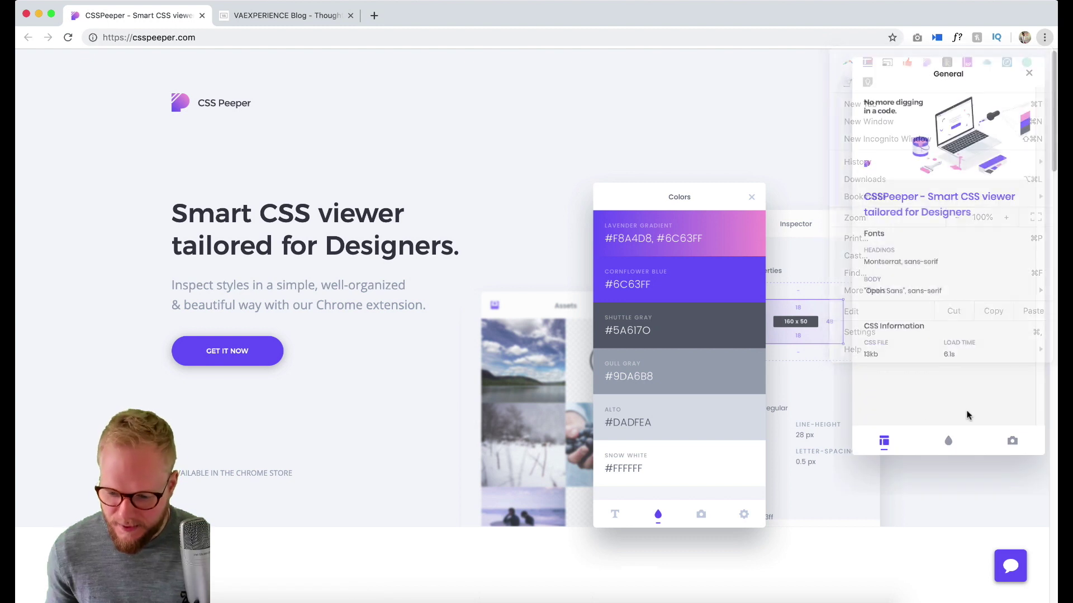
scroll(809, 286, down, 1)
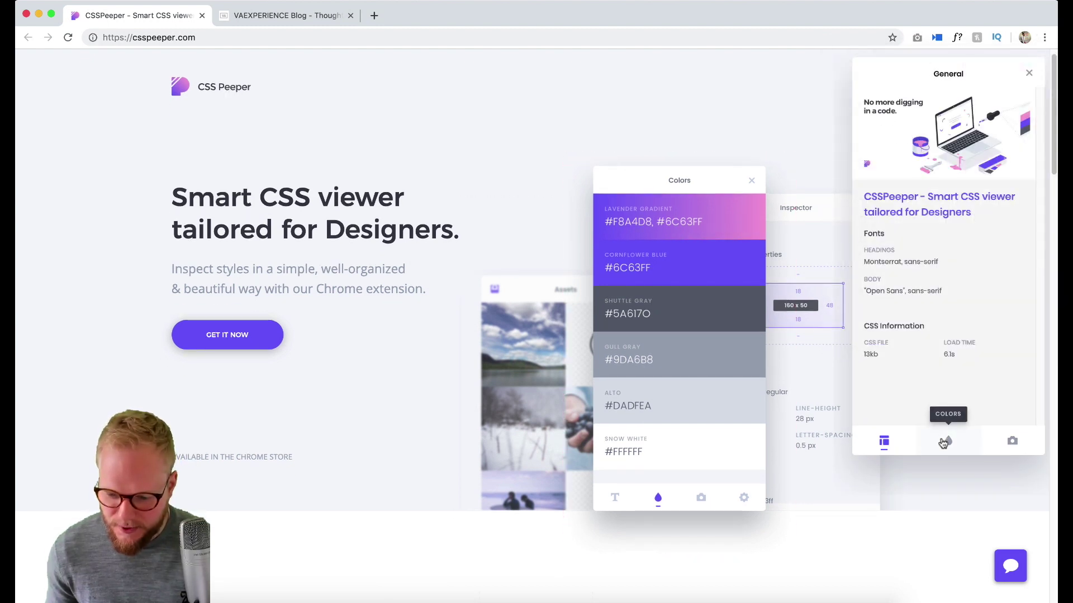
Browse csspeeper.com's colour palette swatches.
click(948, 441)
scroll(925, 283, down, 2)
scroll(926, 283, up, 1)
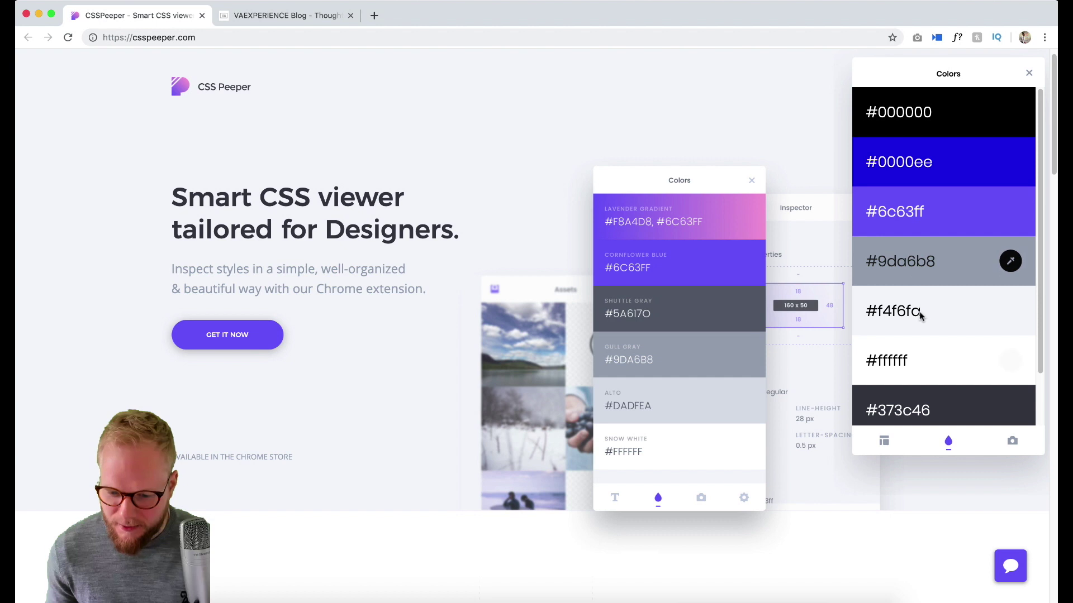
Scroll through csspeeper.com's downloadable image asset thumbnails.
click(1012, 441)
scroll(957, 226, down, 1)
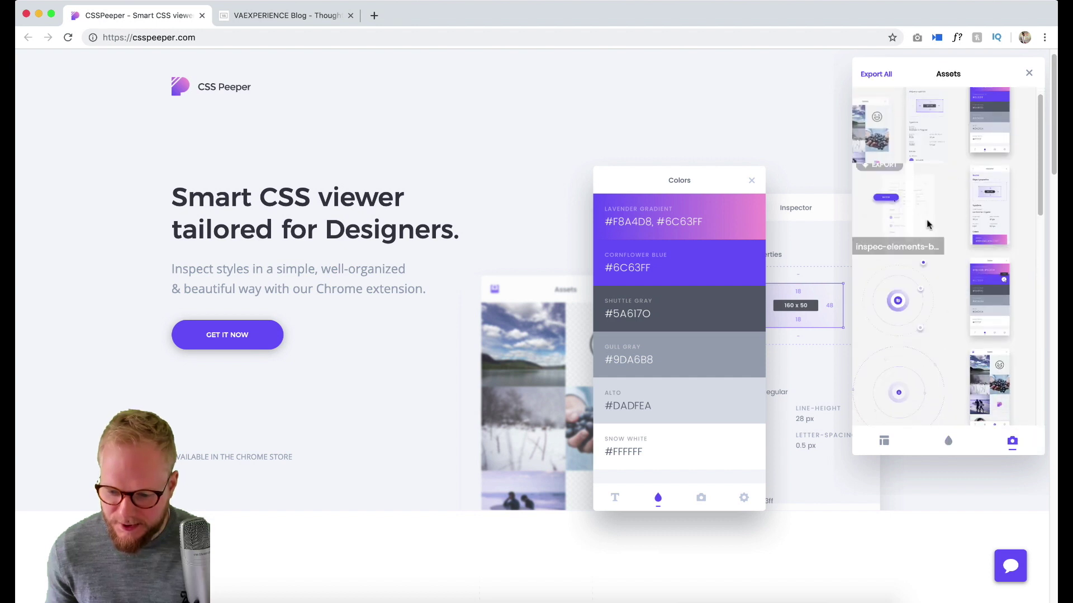
scroll(971, 398, down, 3)
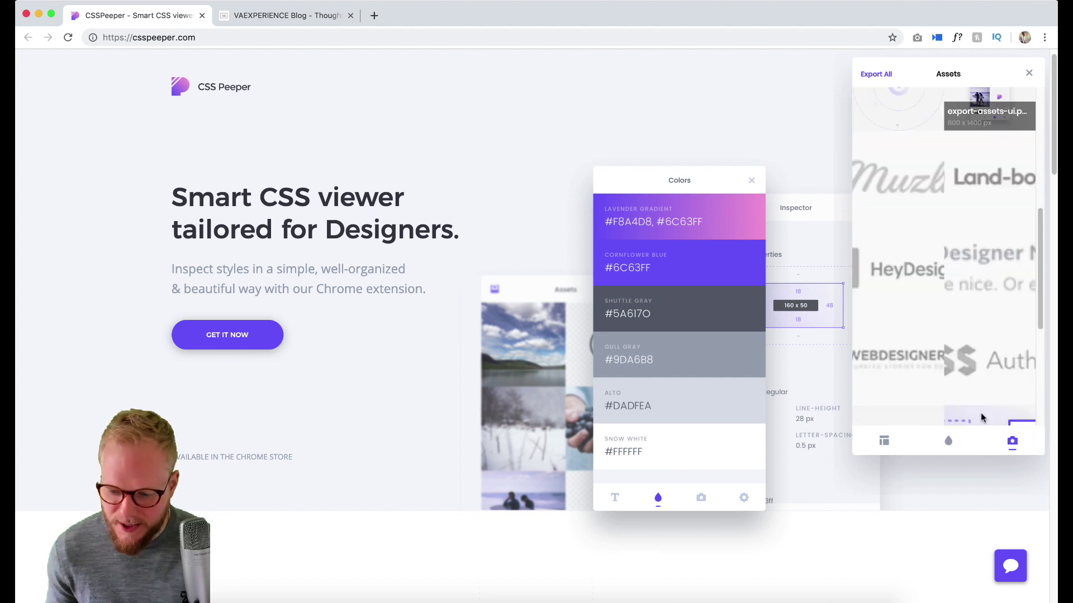
scroll(571, 436, down, 8)
Inspect the page illustration, then the 'Inspect items instantly' h2 (759 x 29, Montserrat 24px, #373c46).
click(571, 327)
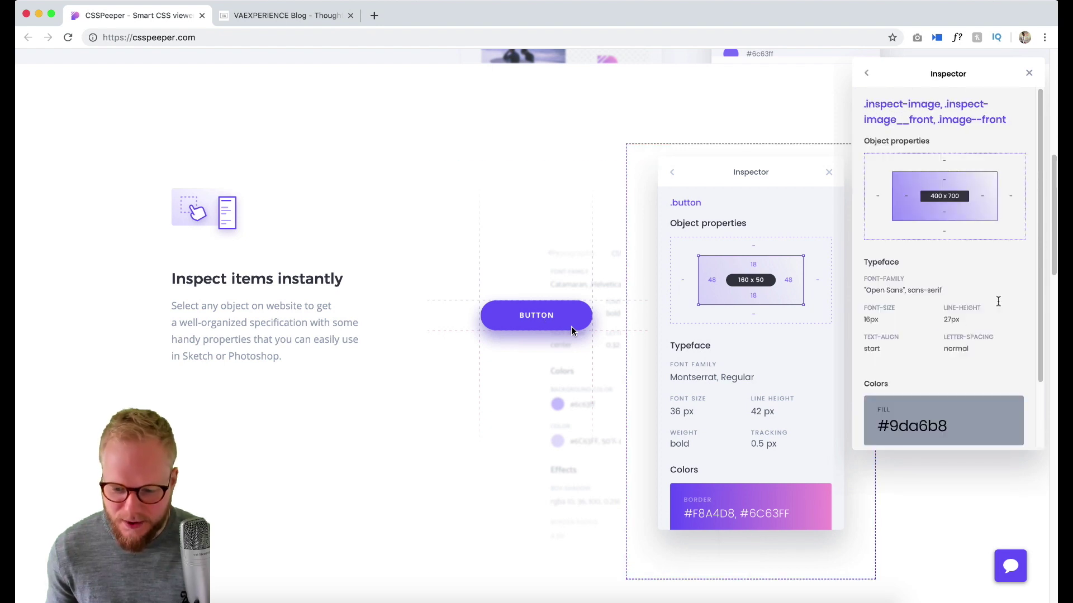
click(342, 274)
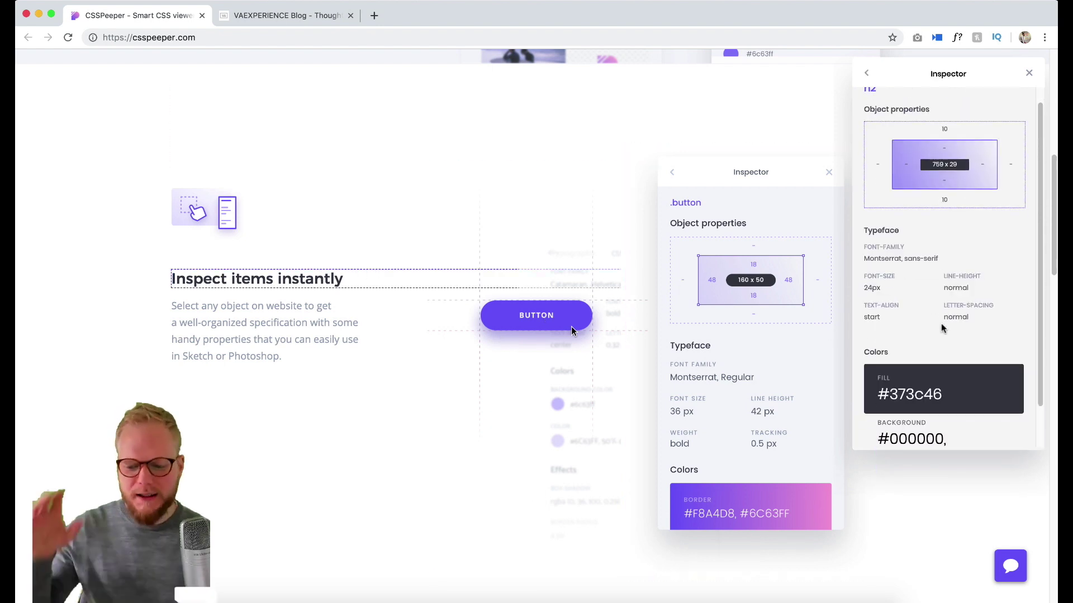